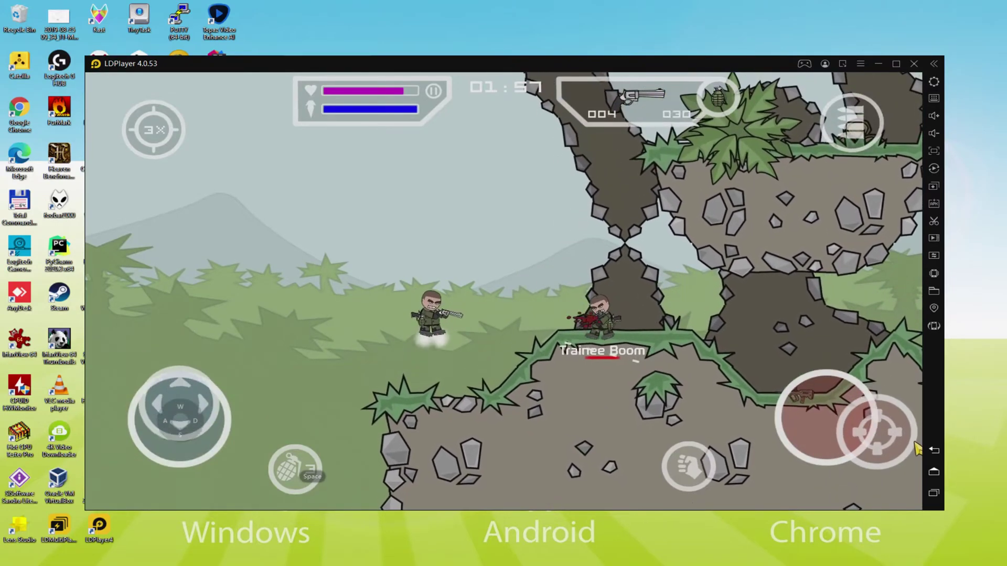
- Fight the enemy soldier near the grassy ledge with the revolver, flying around by jetpack until landing on the ledge
key(a)
key(w)
key(w)
key(a)
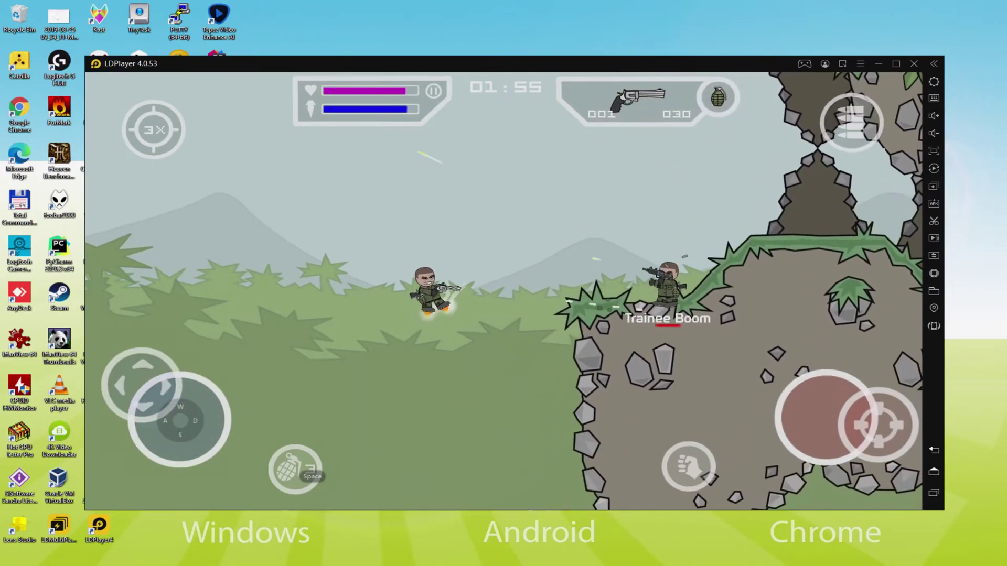
key(w)
key(d)
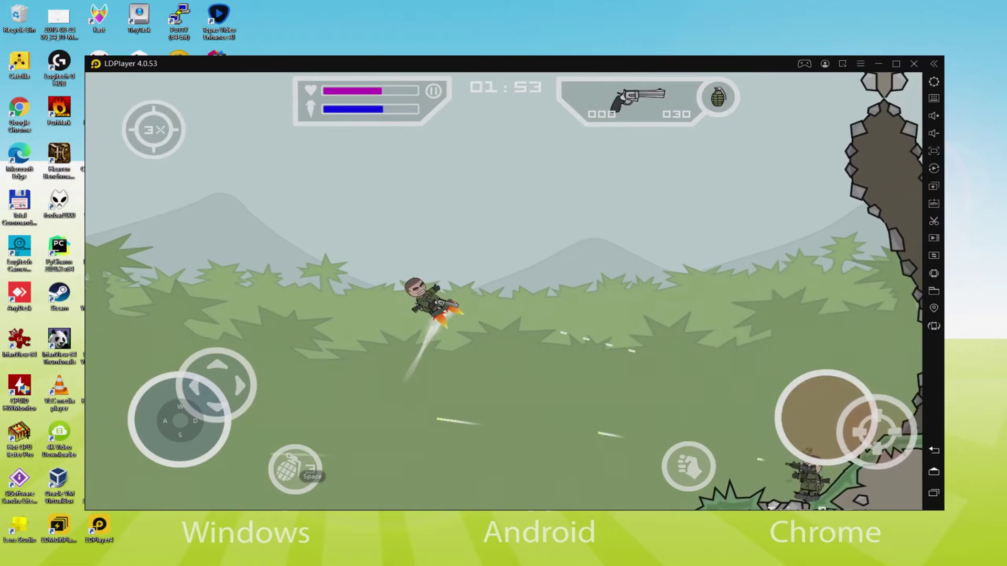
key(d)
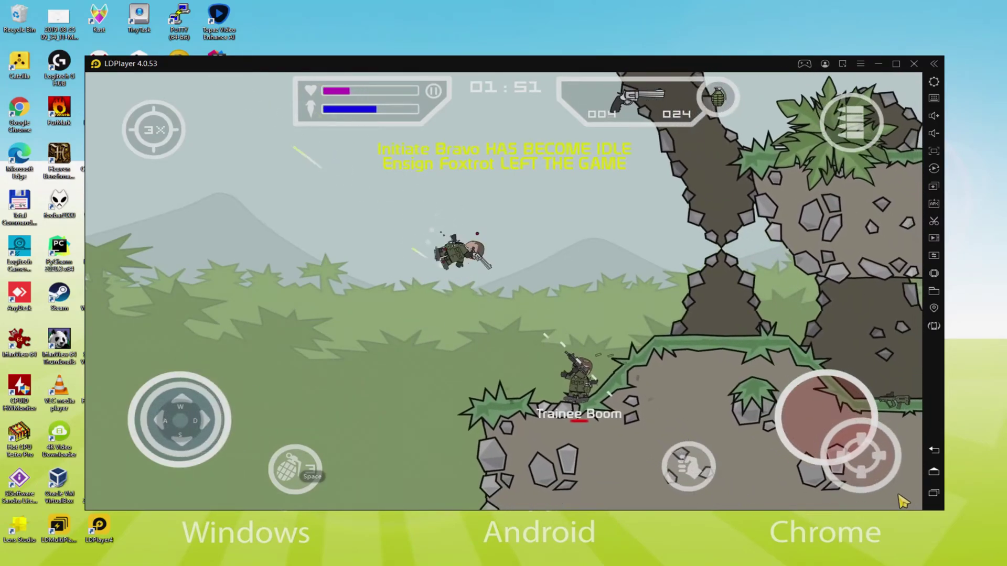
key(d)
key(a)
key(a)
key(d)
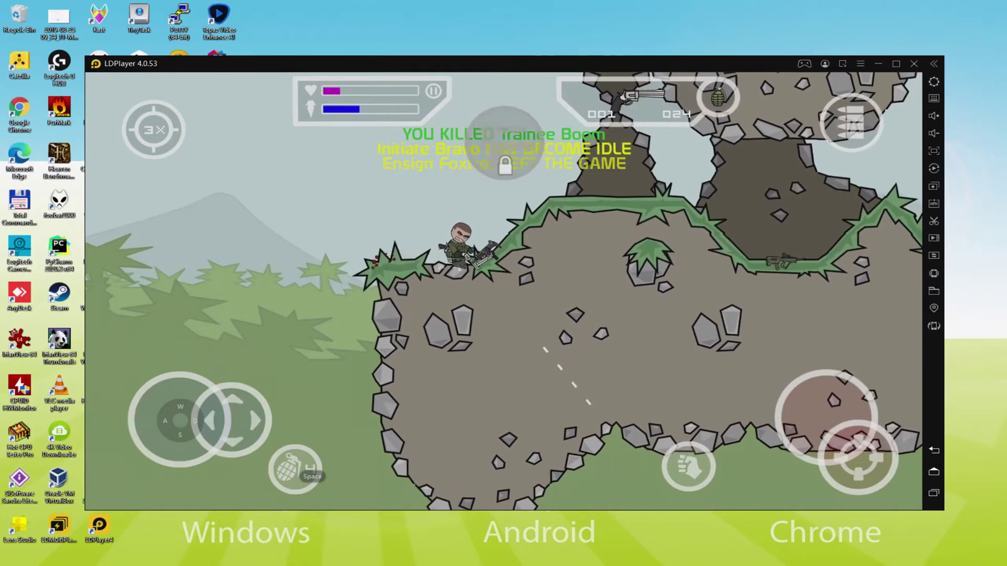
- Fly the soldier by jetpack over the rocky peaks to the right and turn the aim to the left
key(w)
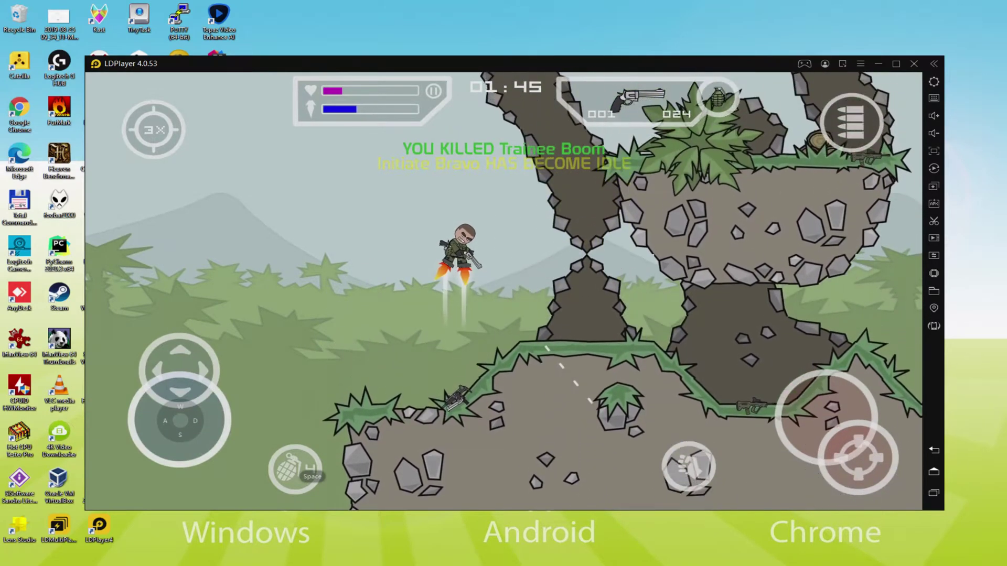
key(d)
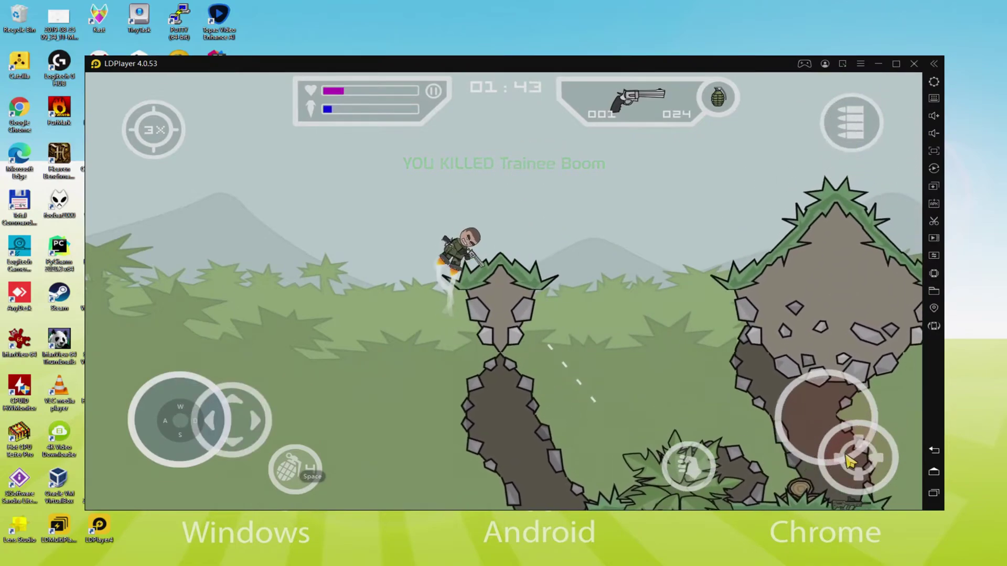
key(w)
key(w)
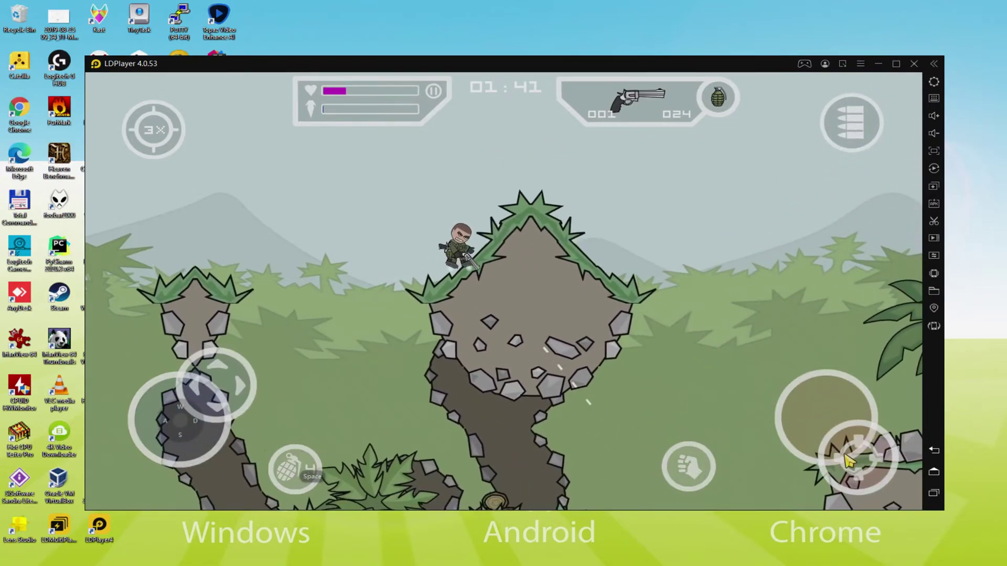
key(d)
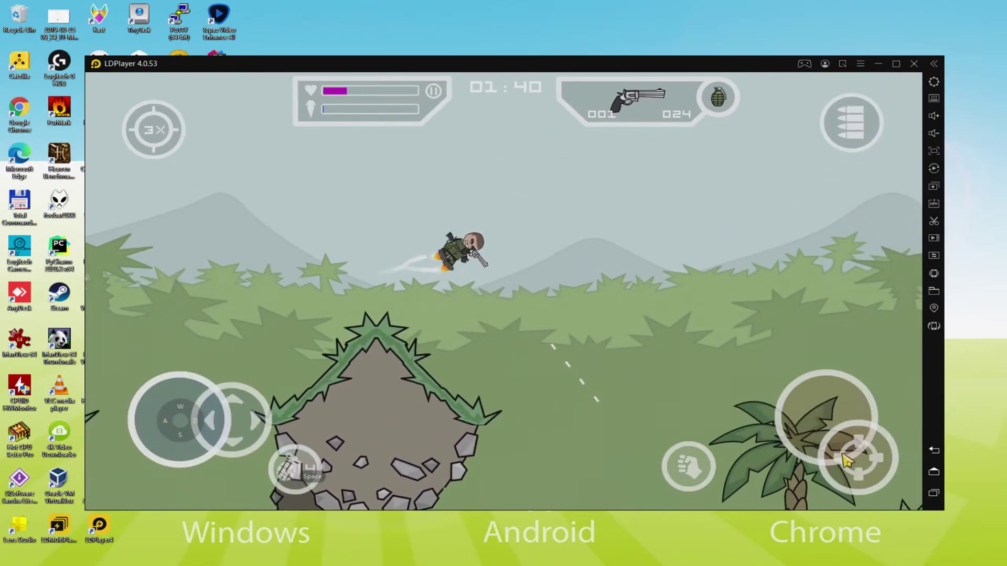
mouse_move(842, 454)
mouse_down()
mouse_move(852, 462)
mouse_move(654, 451)
mouse_up()
key(w)
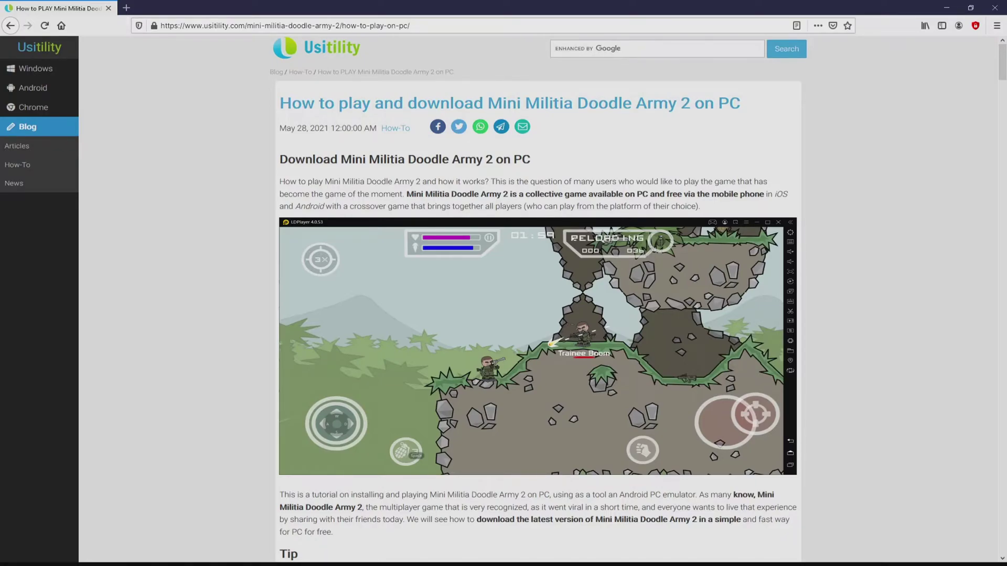
- Review the Mini Militia PC guide and the LDPlayer download page, including its game review, installation tutorial and emulator features
scroll(538, 298, down, 4)
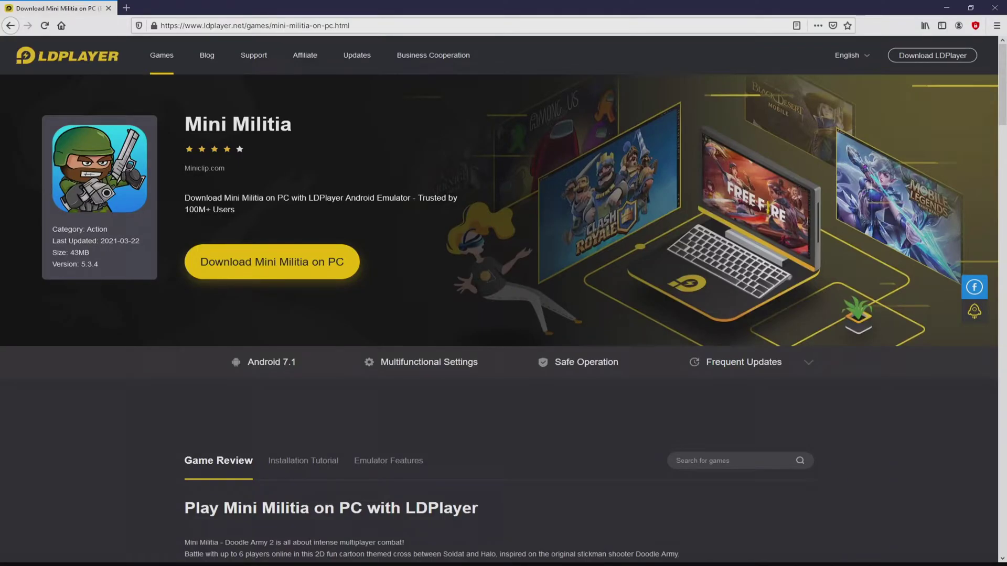
scroll(503, 315, down, 15)
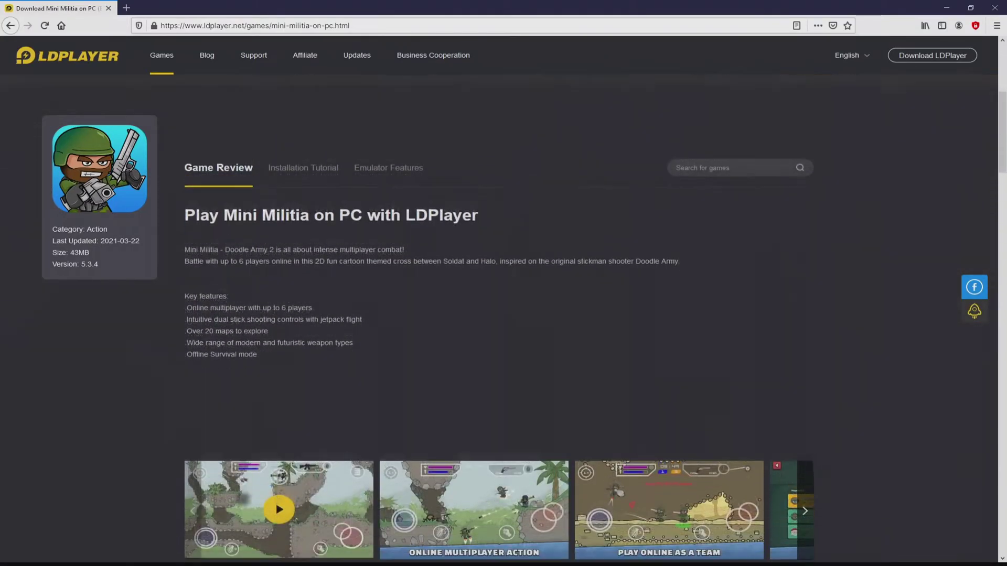
scroll(503, 315, down, 15)
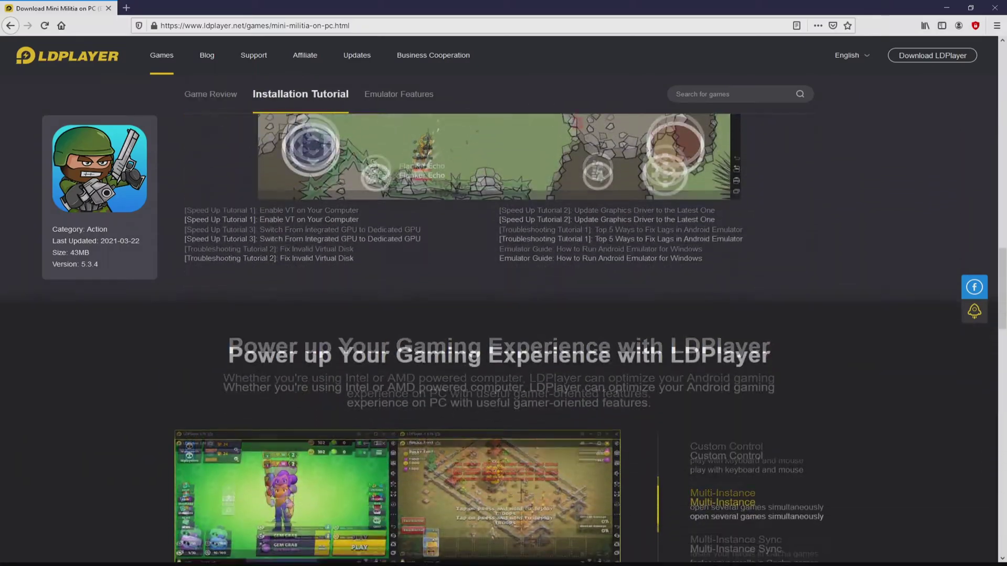
scroll(503, 314, up, 6)
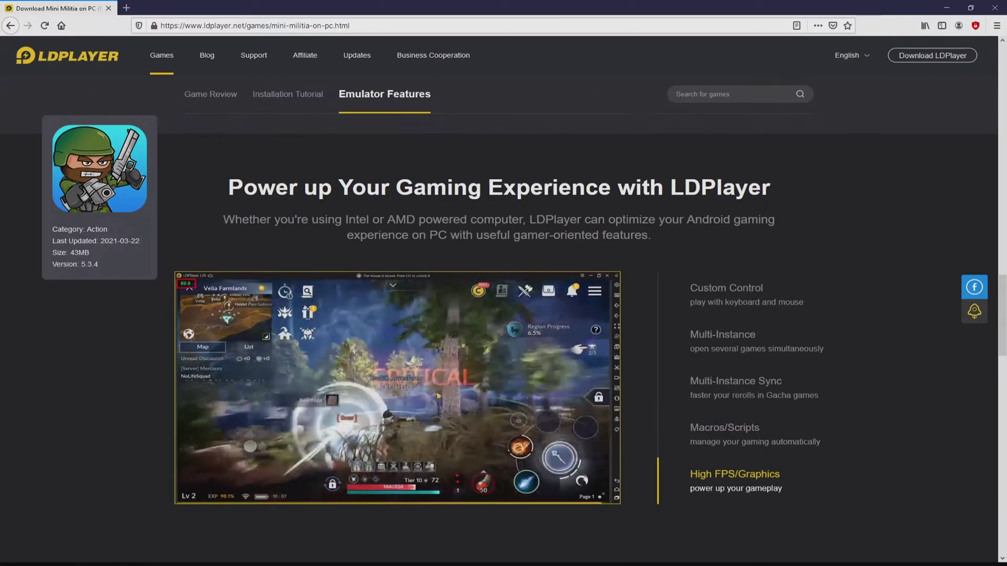
scroll(439, 396, up, 8)
scroll(498, 314, up, 12)
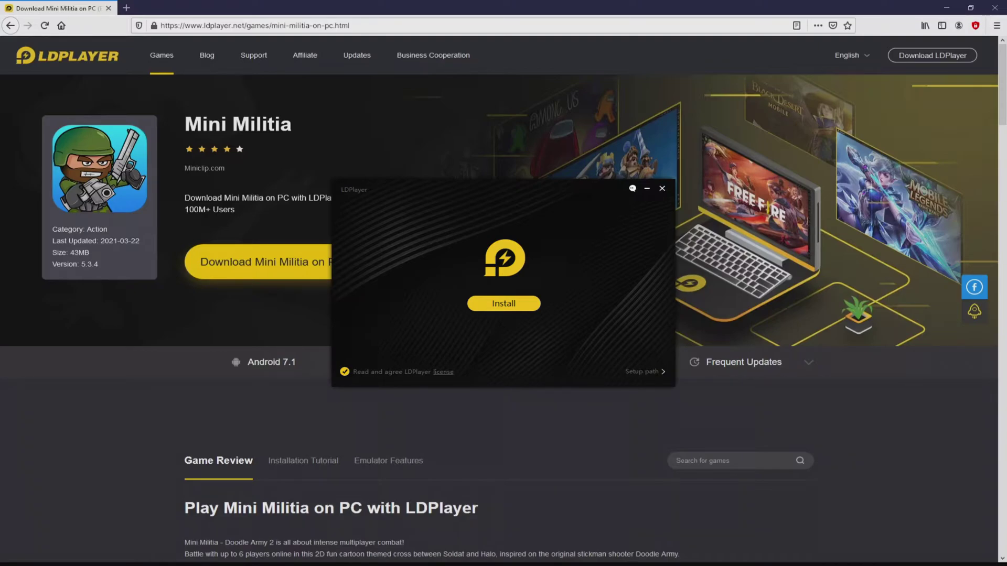
- Install LDPlayer to the default setup path, rejecting the Avast Free Antivirus and McAfee WebAdvisor offers
key(super+Home)
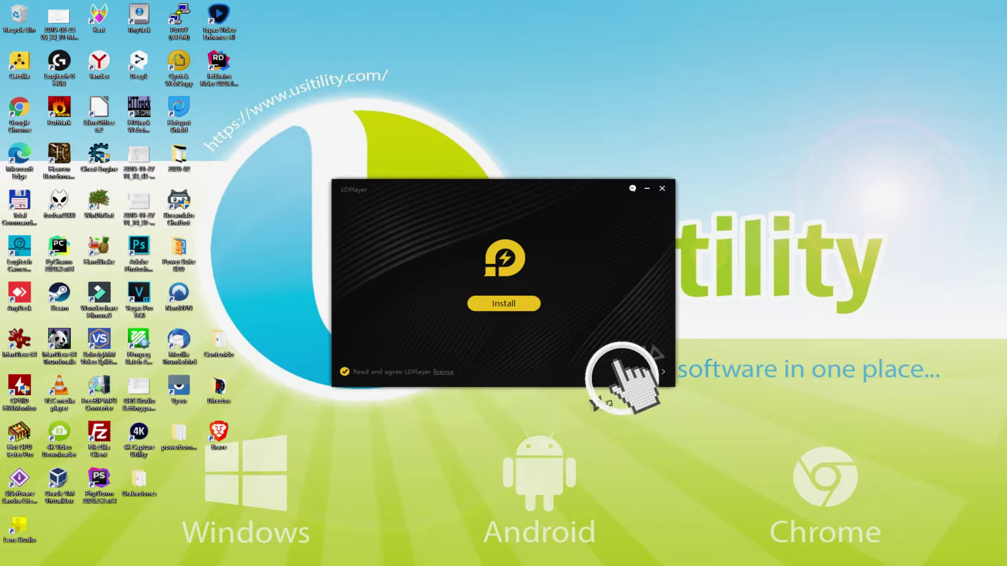
click(629, 371)
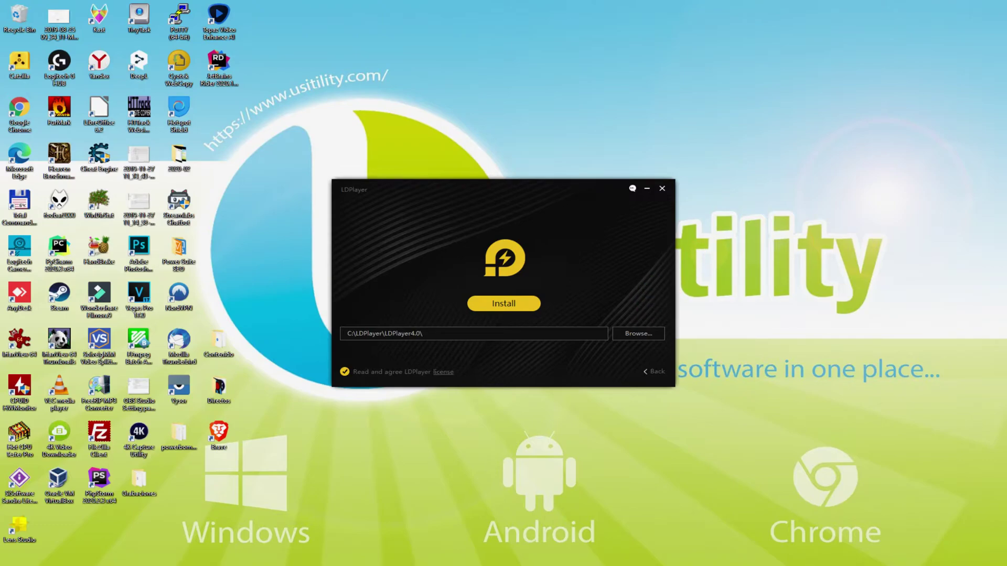
click(645, 369)
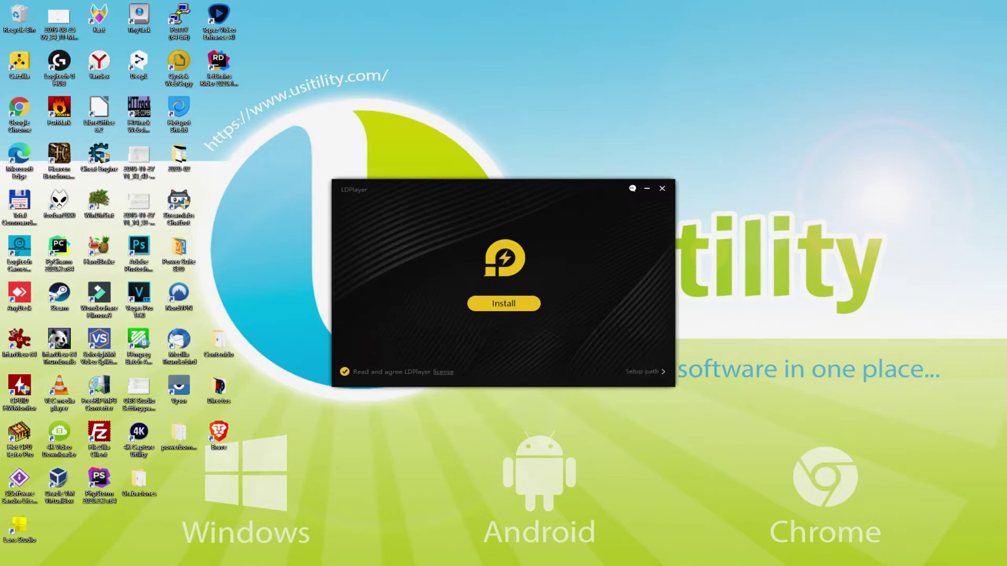
click(501, 302)
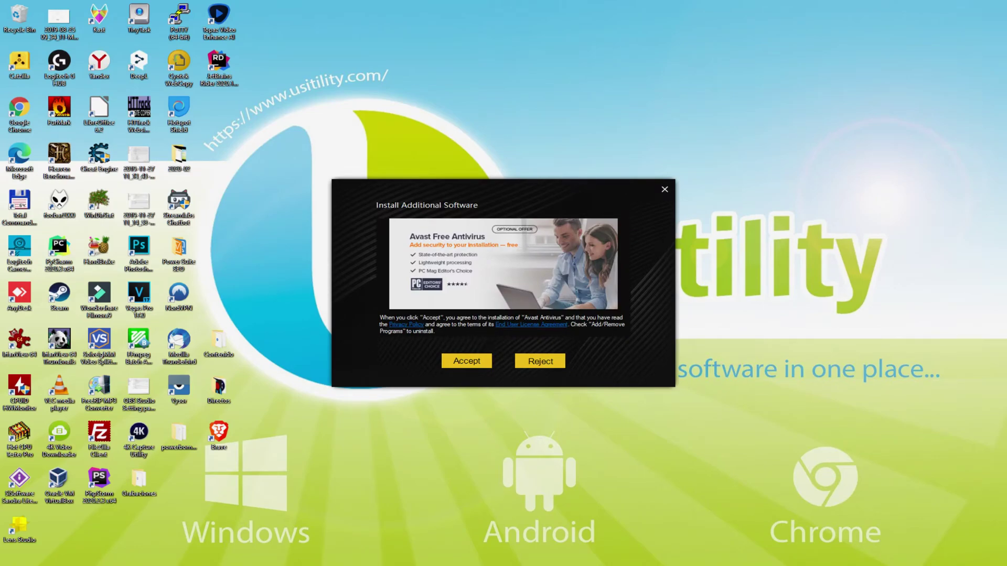
click(539, 361)
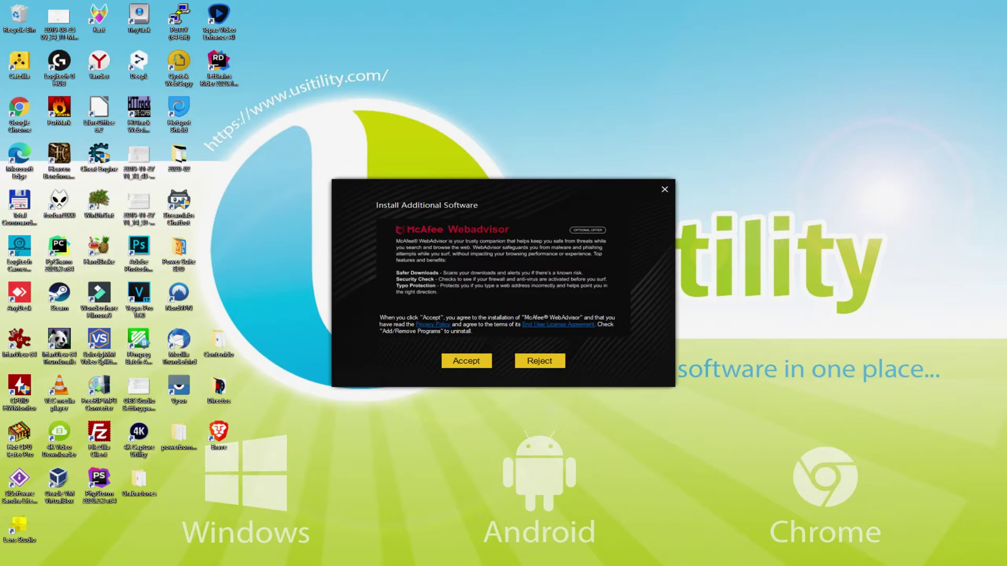
click(540, 360)
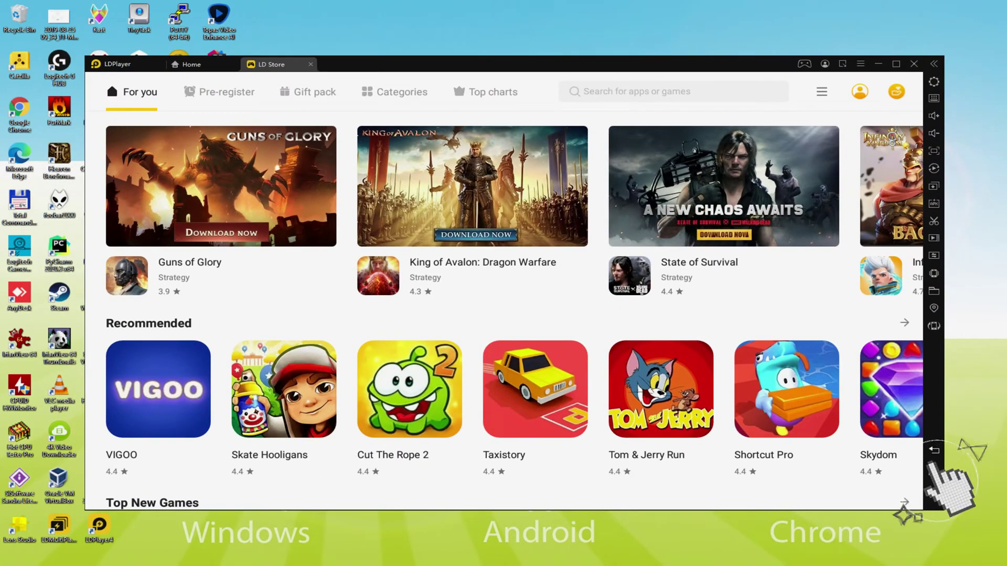
- Open the Play Store from the emulator's System Apps and sign in with a Google account, agreeing to the terms
click(891, 361)
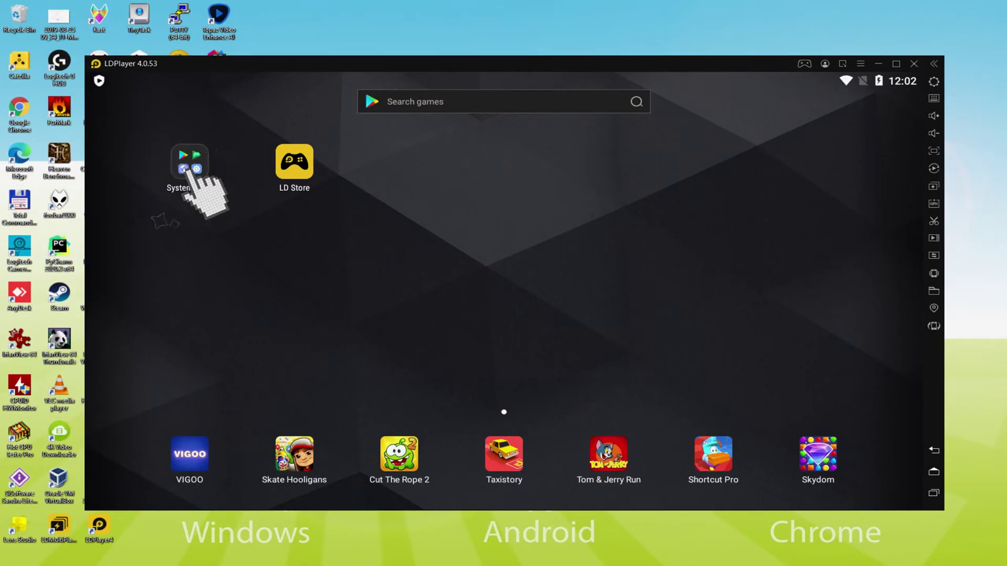
click(317, 167)
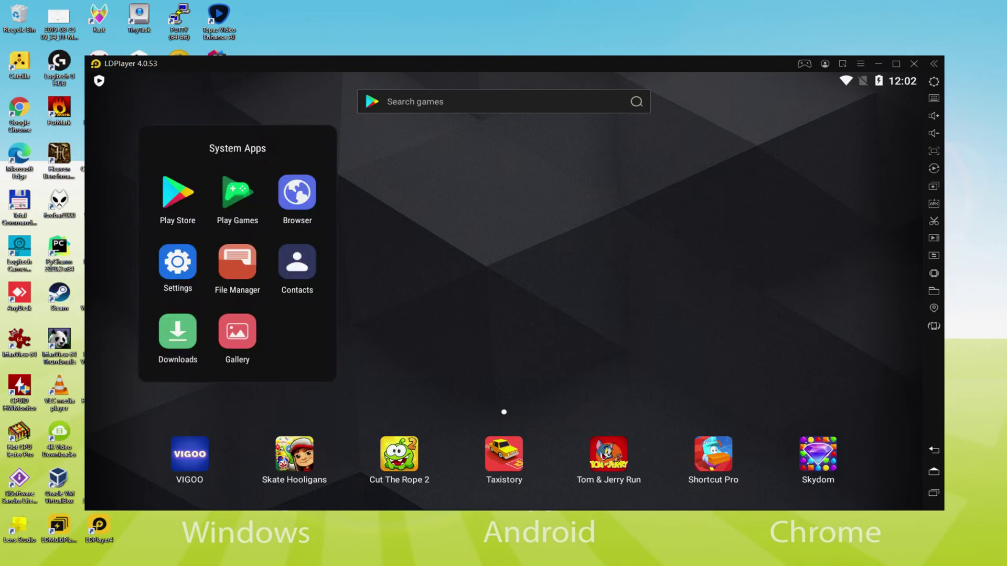
click(181, 197)
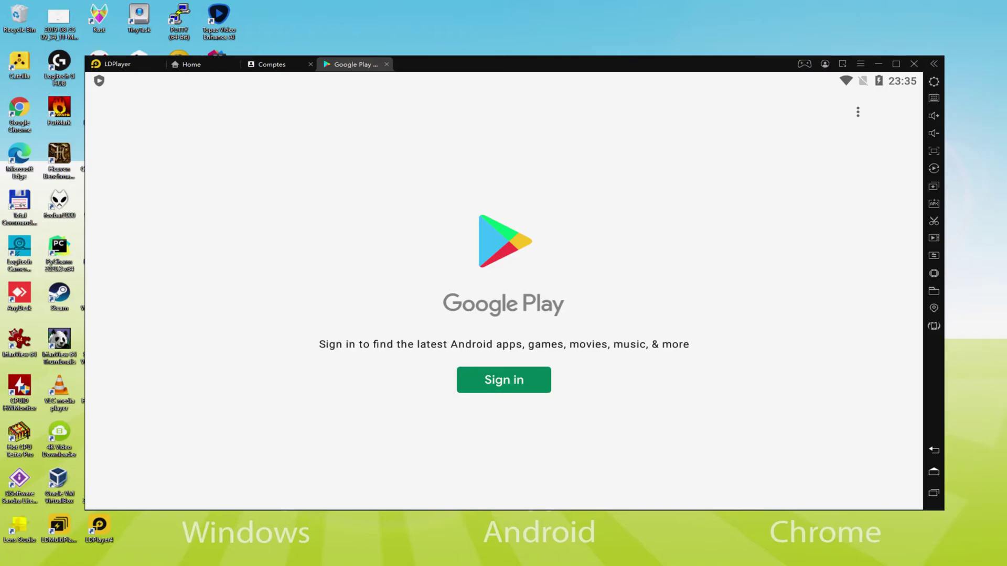
click(504, 372)
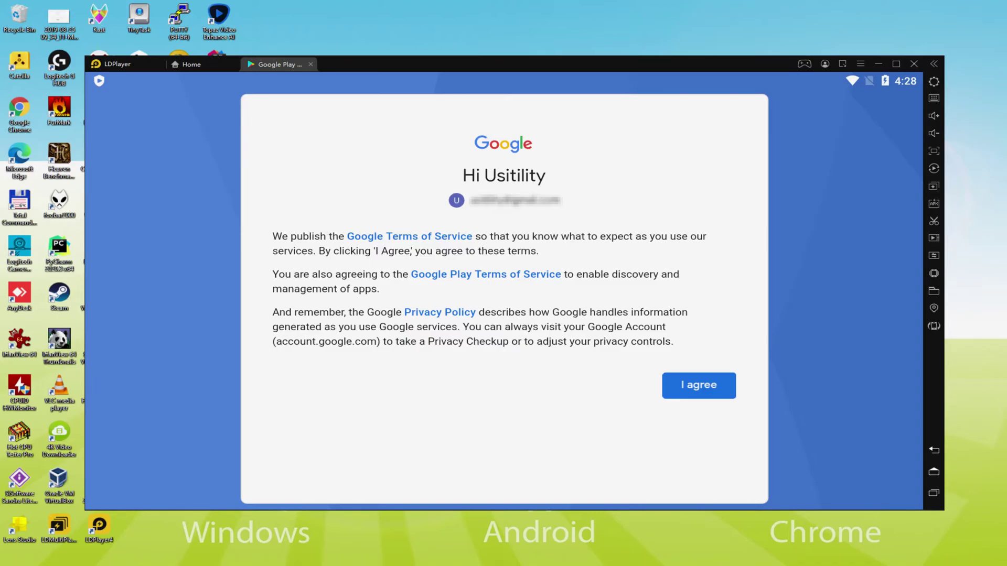
click(697, 387)
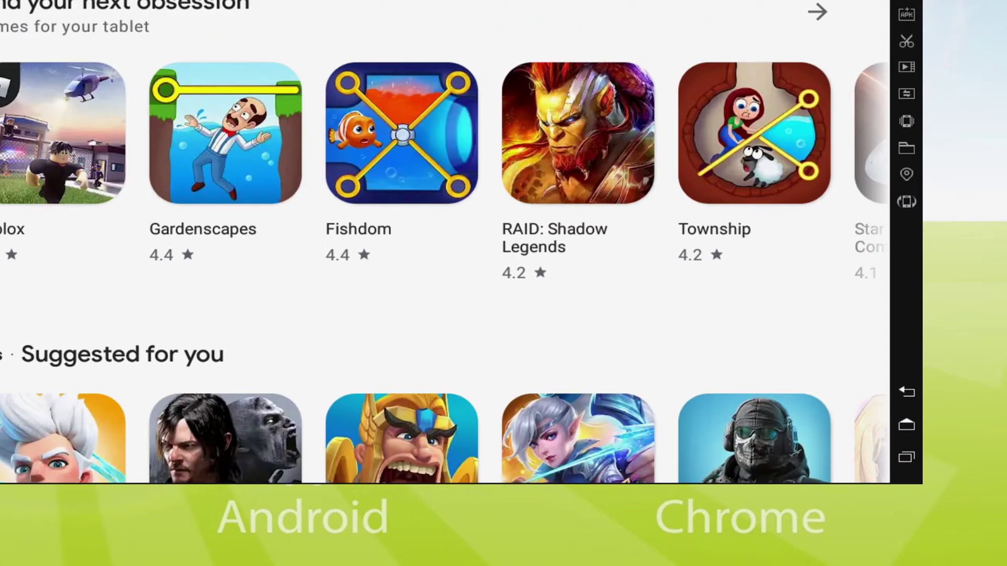
- Search the Play Store for "Mini Militia Doodle Army 2", install the Miniclip game and return to the emulator's home screen
click(866, 356)
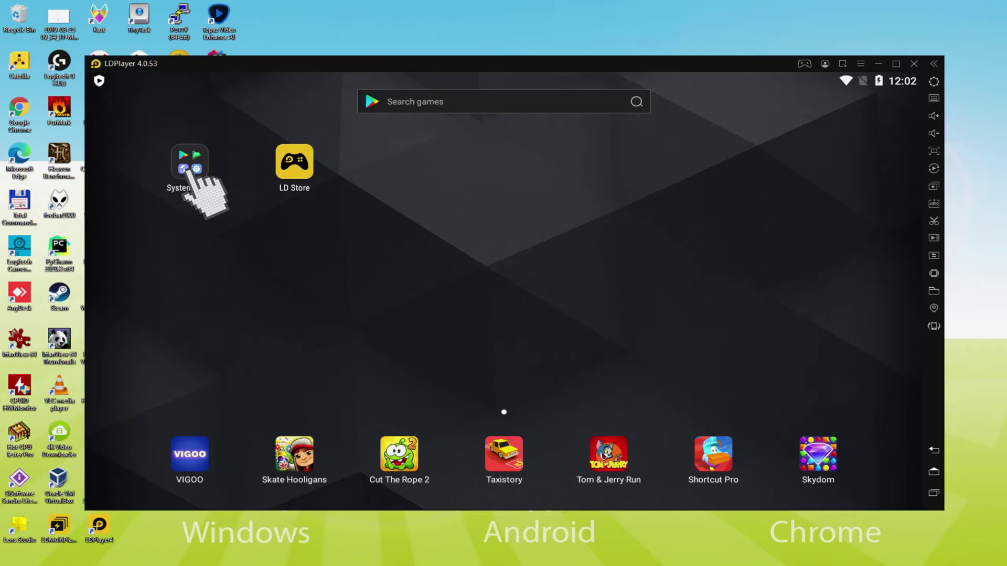
click(189, 165)
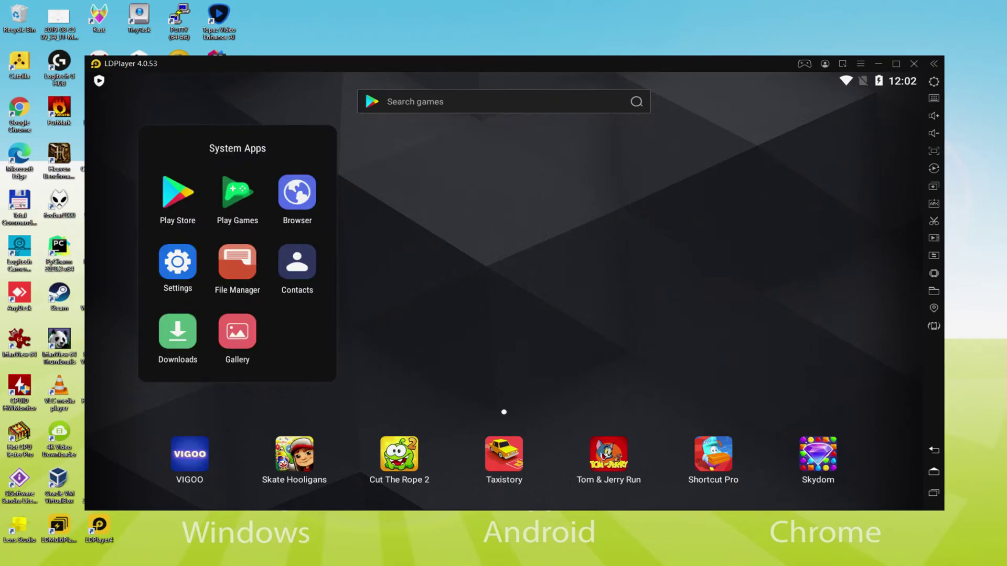
click(176, 189)
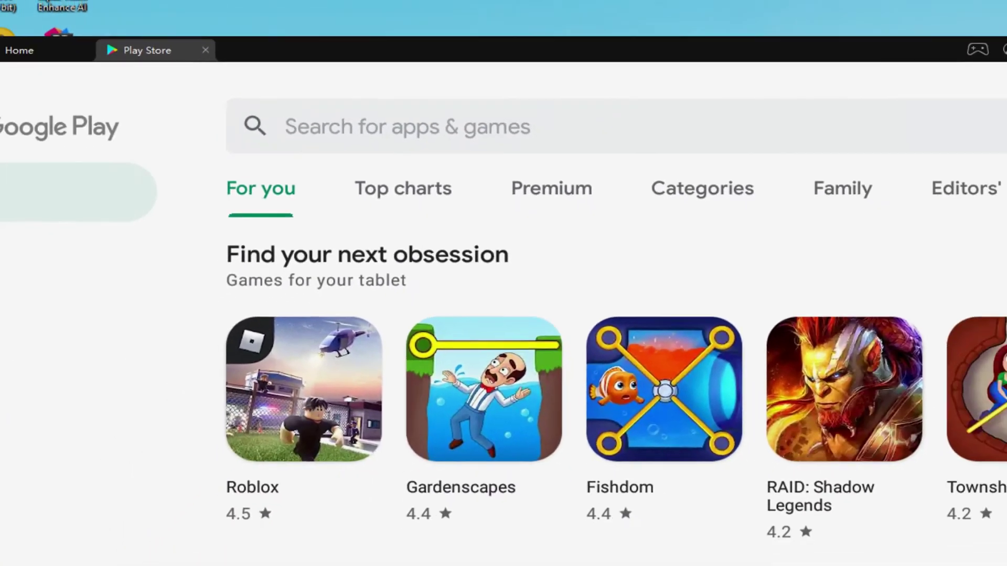
text(Mini Militia Doodle Army 2)
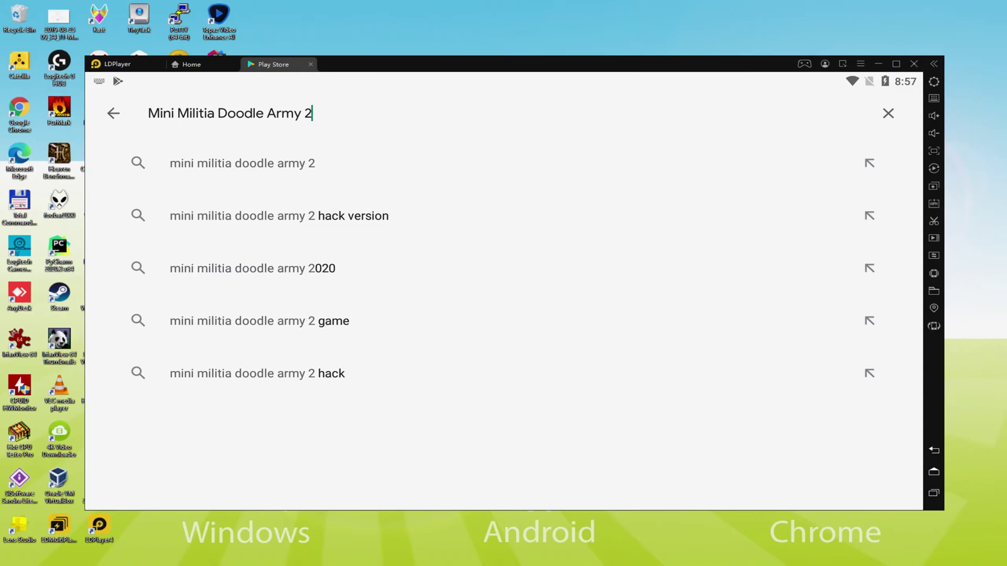
click(224, 163)
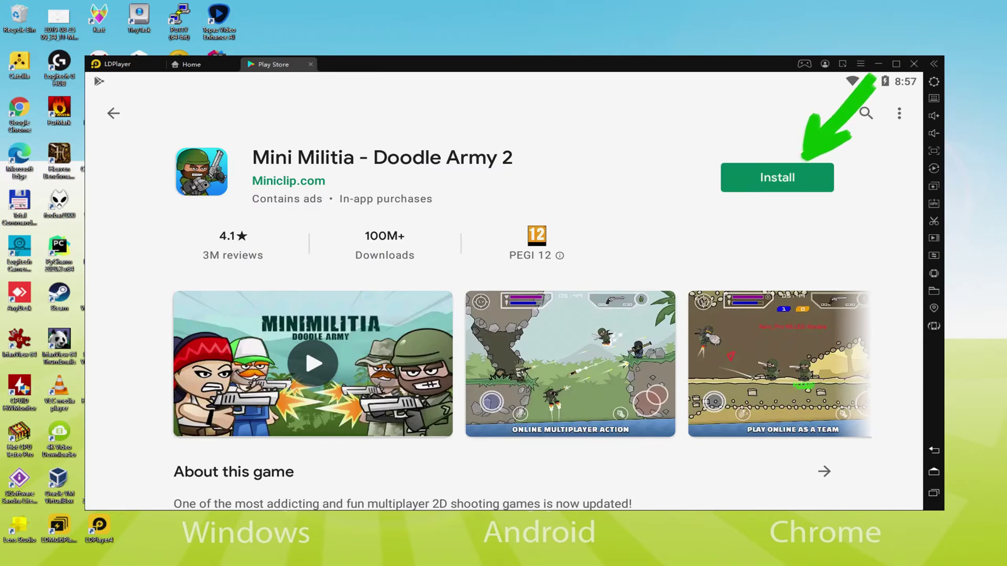
click(805, 178)
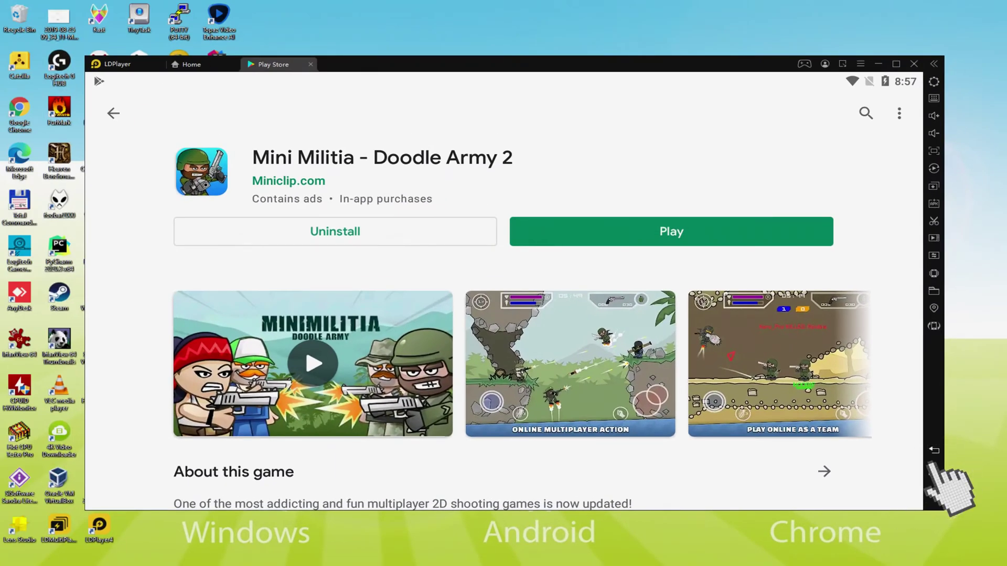
click(931, 468)
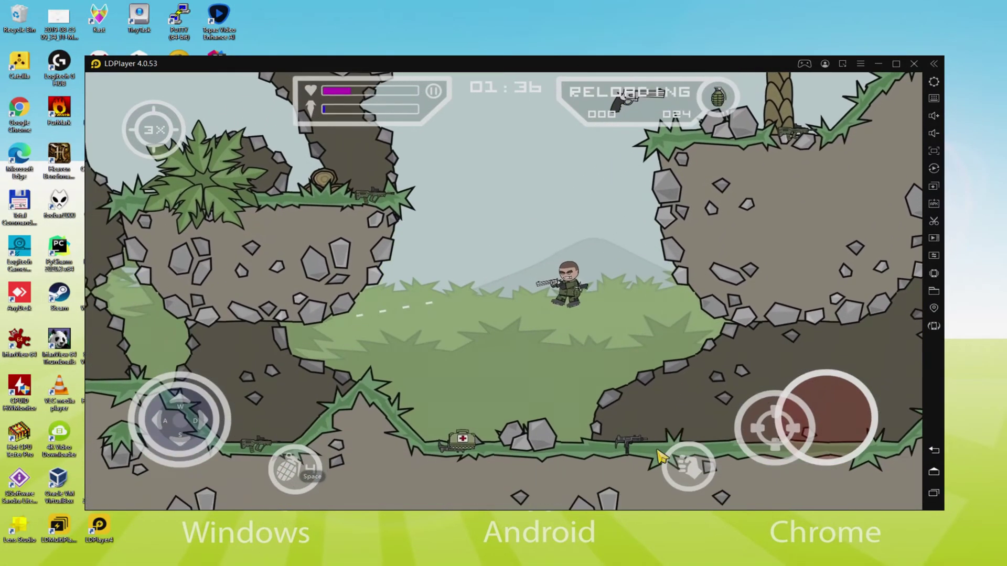
- Move the soldier onto the medkit and swap the revolver for the submachine gun lying there
key(w)
key(a)
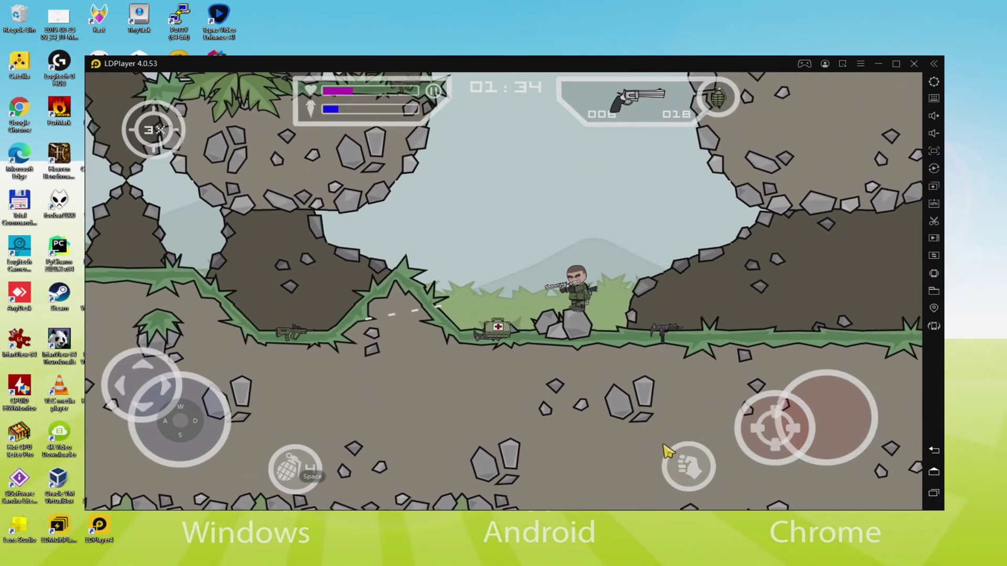
key(d)
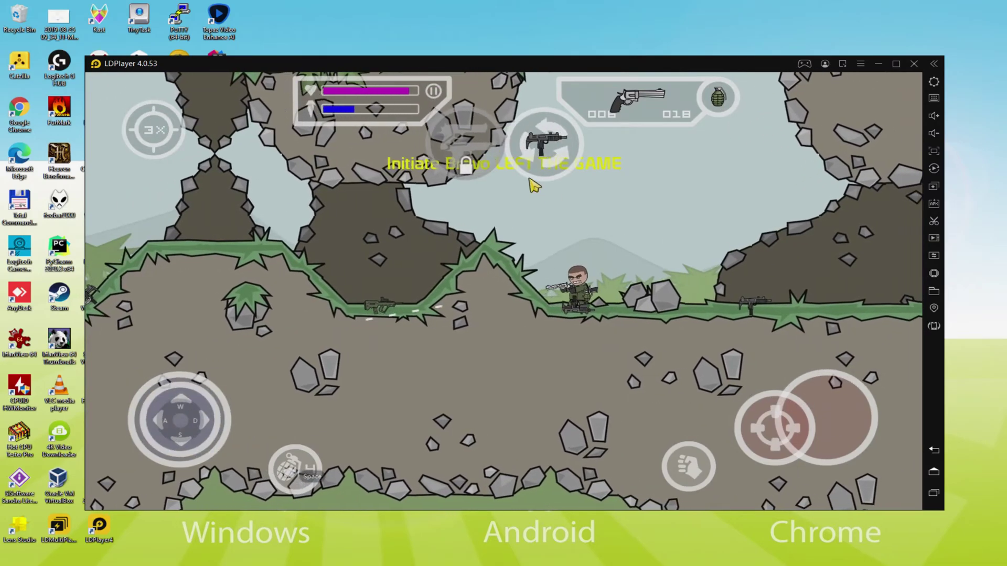
click(537, 156)
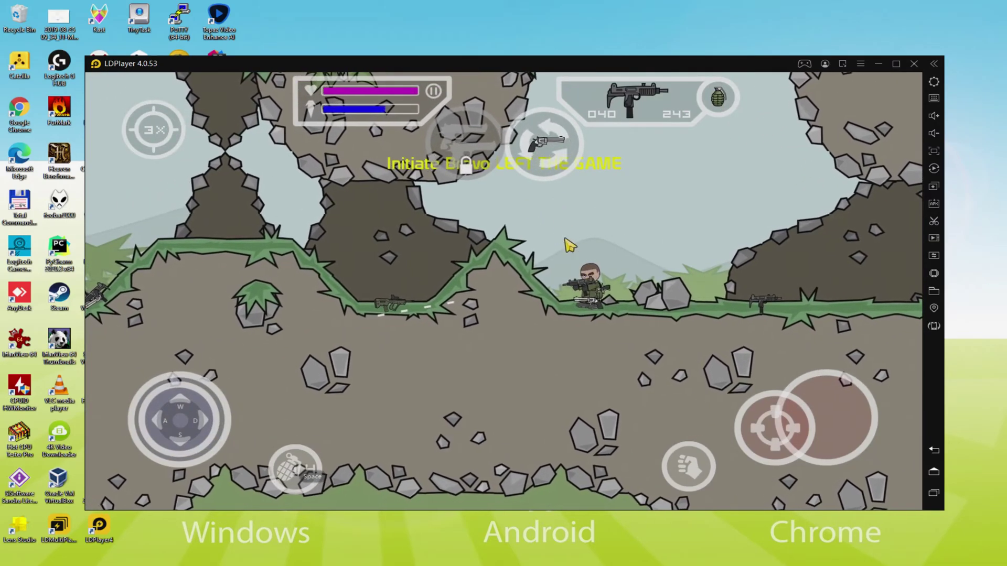
- Swap the submachine gun for the revolver and fly the soldier away from the rocks while aiming and firing
click(536, 142)
key(w+d)
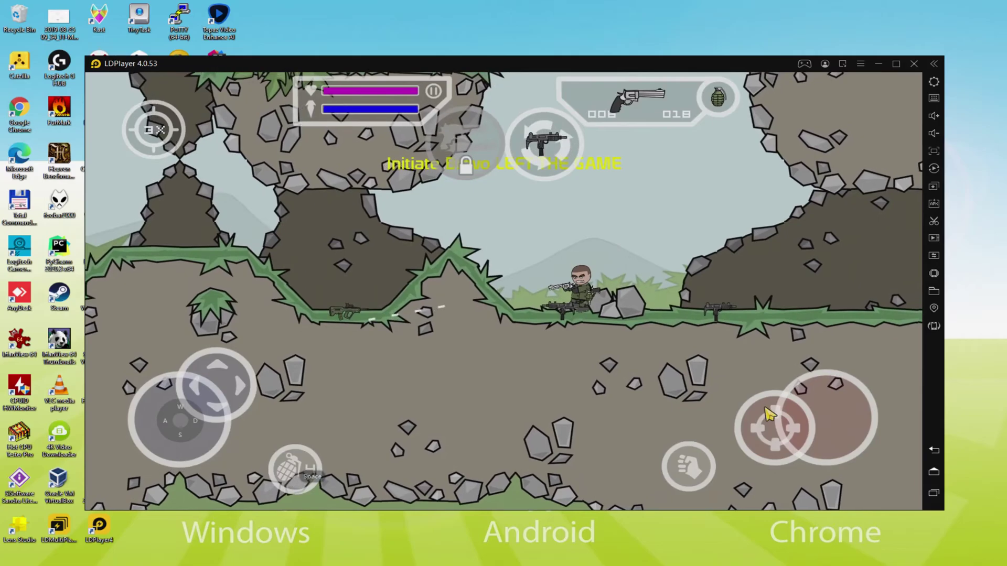
drag(860, 408, 841, 422)
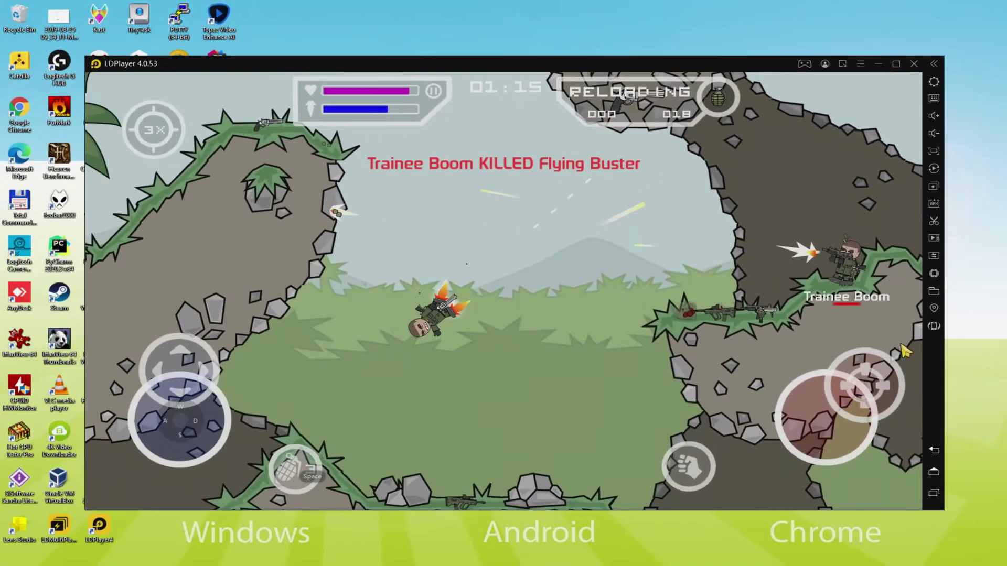
- Fight Trainee Boom on the grassy ledge from mid-air with the revolver and reload it
key(d)
mouse_move(900, 343)
mouse_down()
mouse_move(881, 418)
mouse_move(894, 391)
mouse_move(901, 405)
mouse_move(876, 404)
mouse_up()
key(w)
key(a)
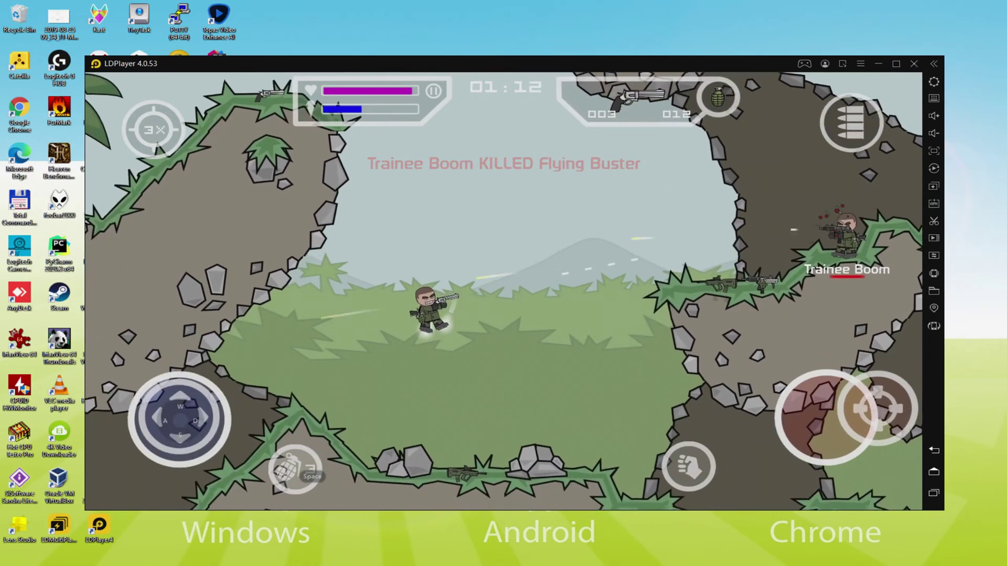
key(d)
click(851, 123)
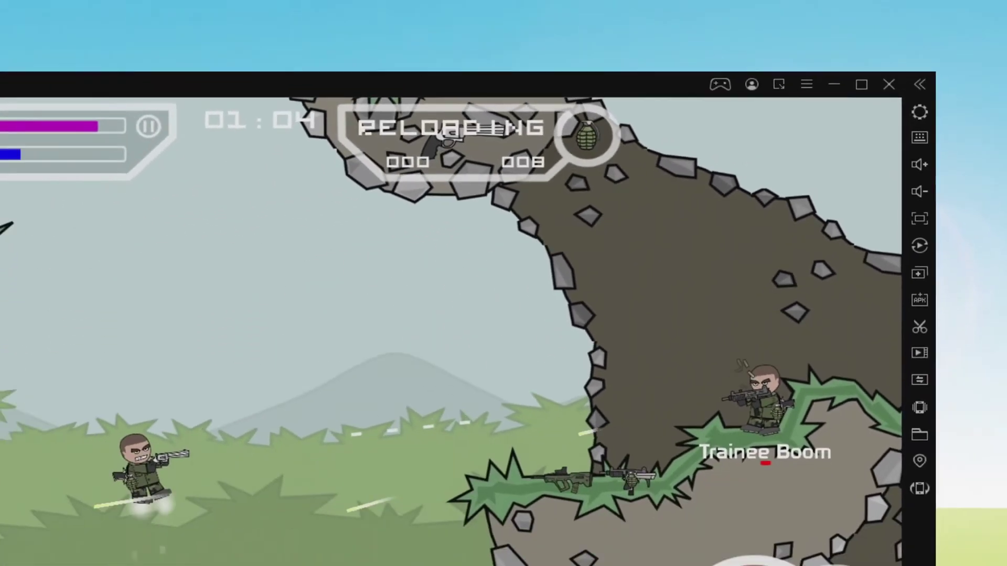
- Maximize the emulator window, fly the soldier to Trainee Boom's ledge and back, and restore the window to its smaller size
click(863, 83)
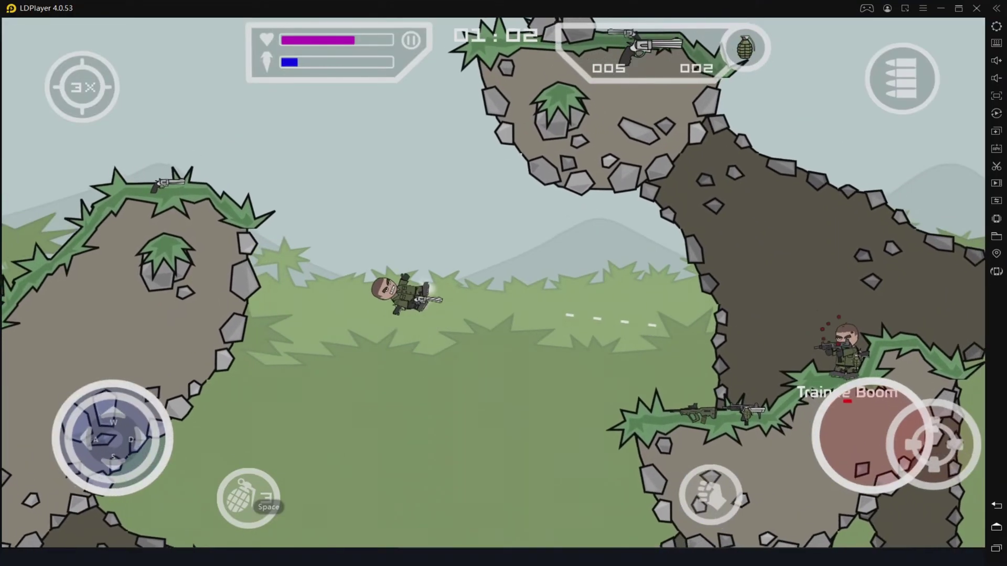
key(w+d)
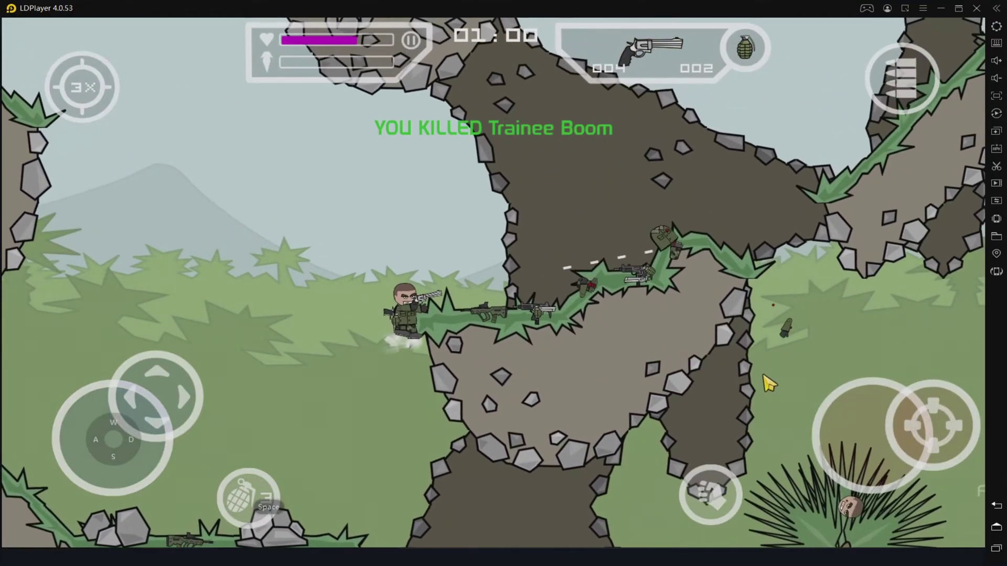
key(w+a)
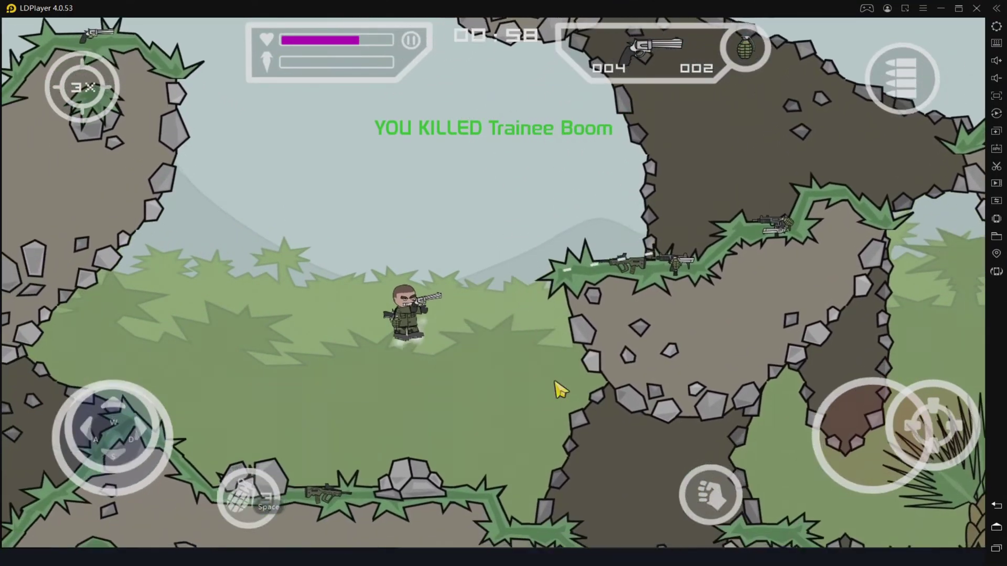
key(a)
click(958, 8)
key(w+a)
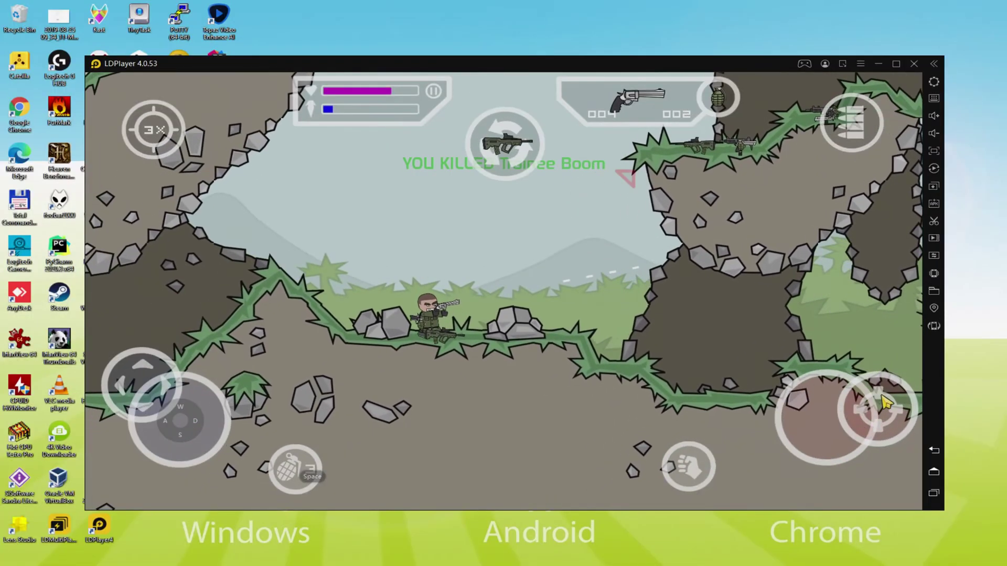
- Fly around the cave firing the revolver at Flying Buster, and toggle the emulator's full-screen mode
drag(886, 401, 874, 400)
key(w+d)
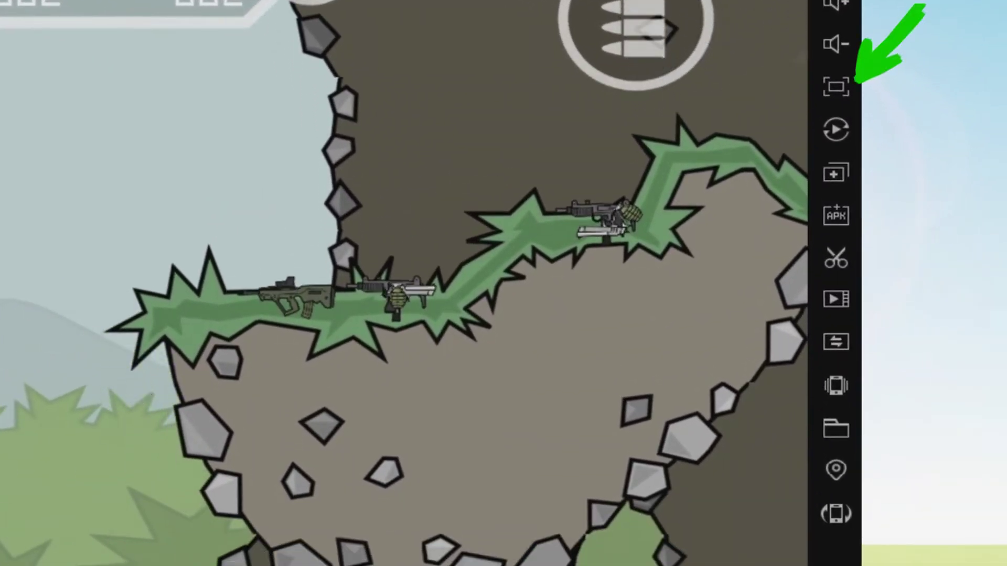
key(s)
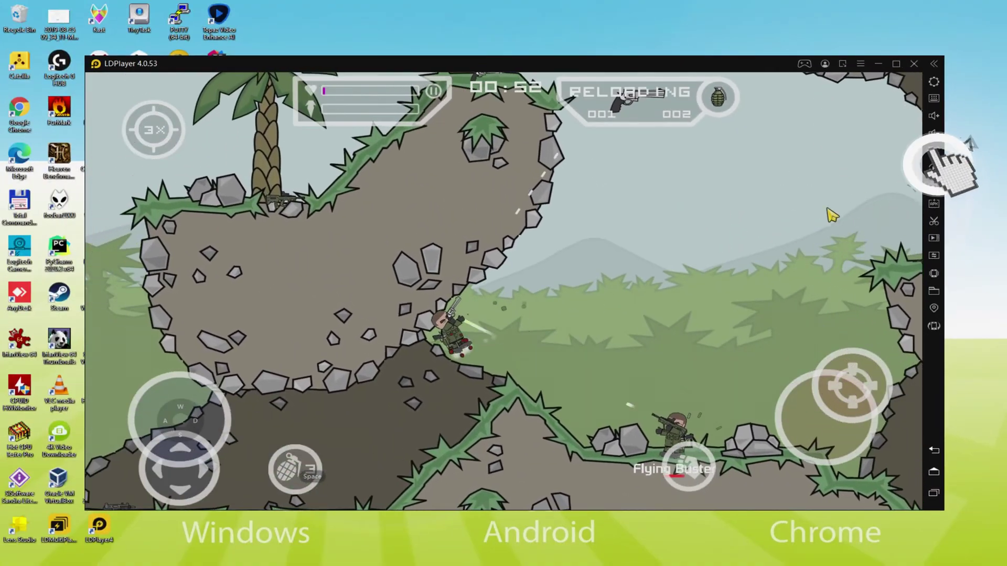
key(F11)
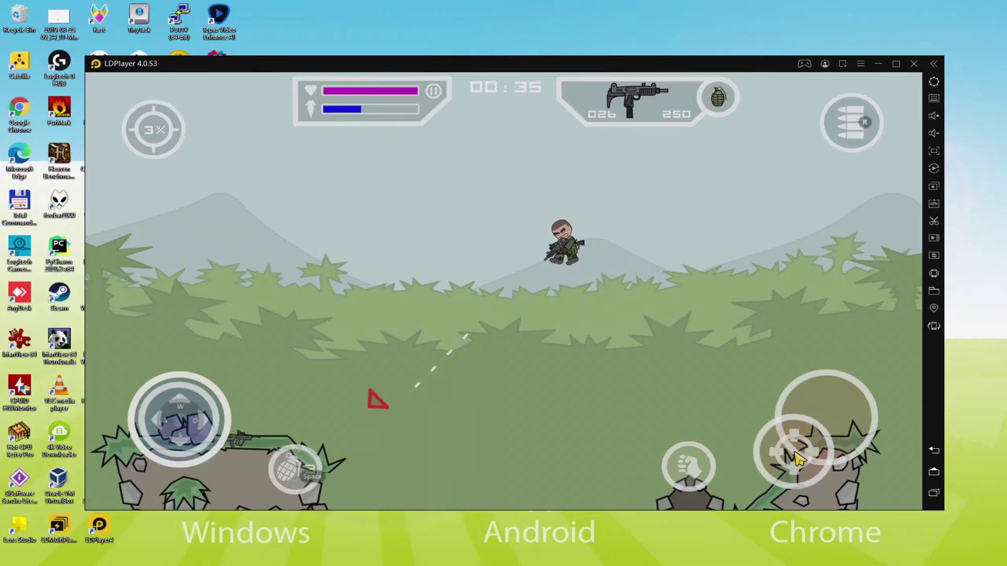
- Fly the soldier with the submachine gun to the ledge holding dropped weapons and move along it near the medkit
key(d)
mouse_move(795, 454)
mouse_down()
mouse_move(805, 431)
mouse_move(710, 420)
mouse_move(791, 428)
mouse_move(749, 412)
mouse_up()
key(a)
key(s)
key(w)
key(d)
key(a)
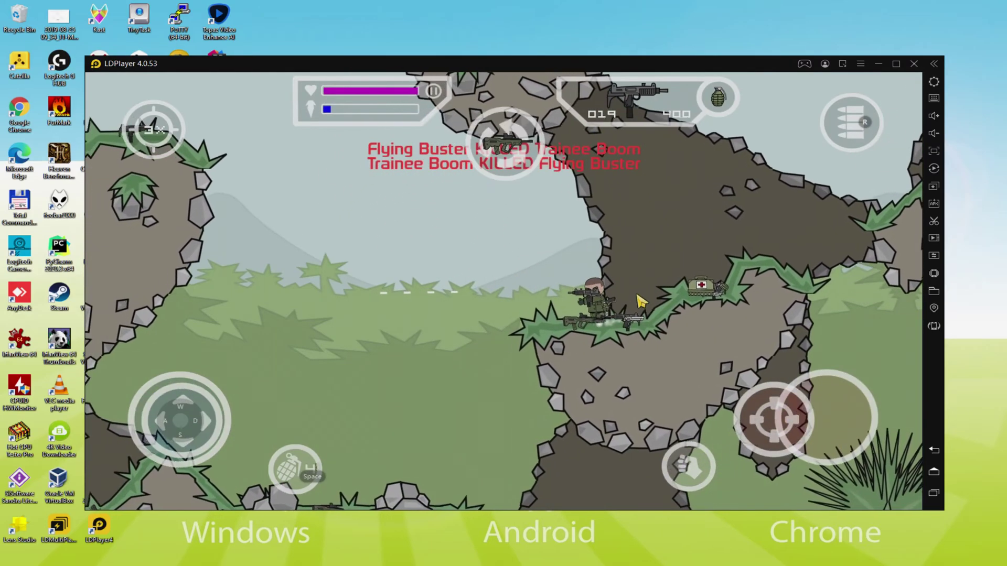
key(d)
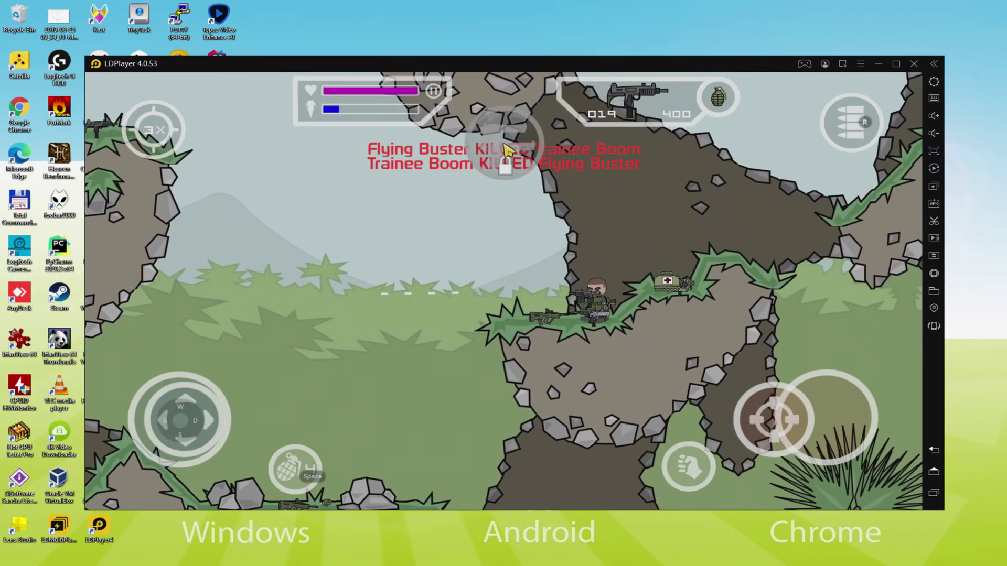
key(a)
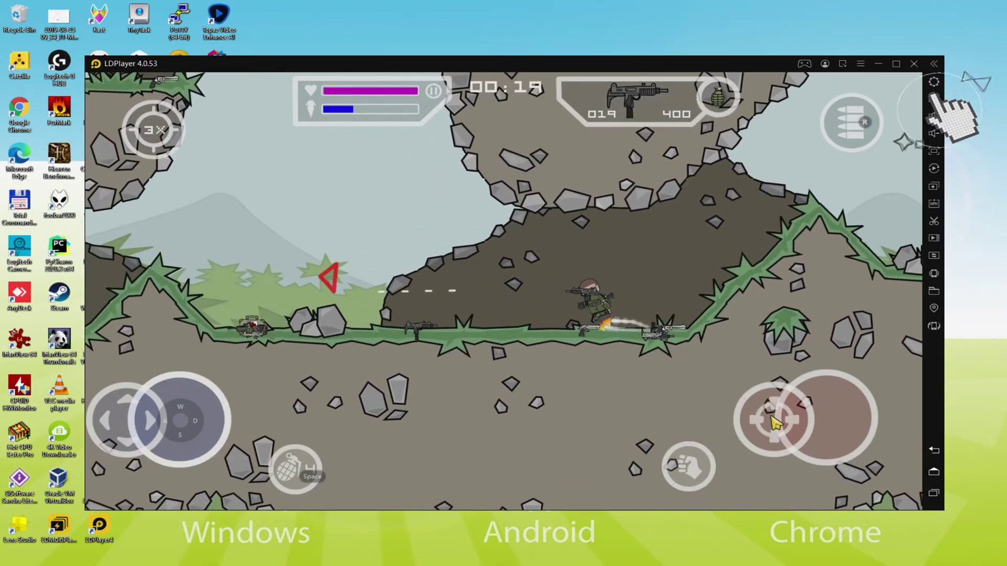
- Open the emulator's keyboard mapping settings and exit without changing anything
click(933, 98)
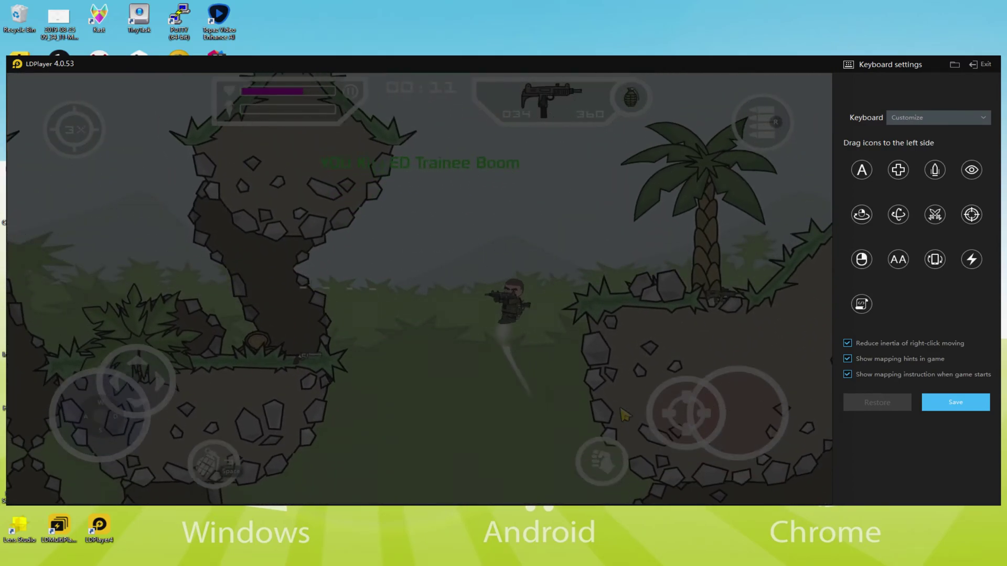
click(974, 64)
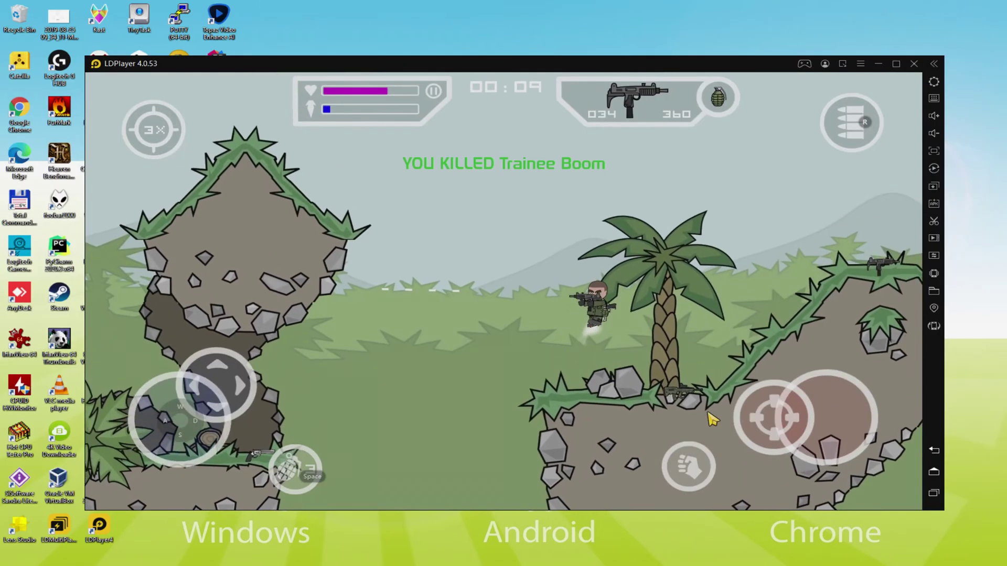
- Fly the soldier past the palm tree and over the grassy hill while aiming the submachine gun
drag(790, 419, 824, 404)
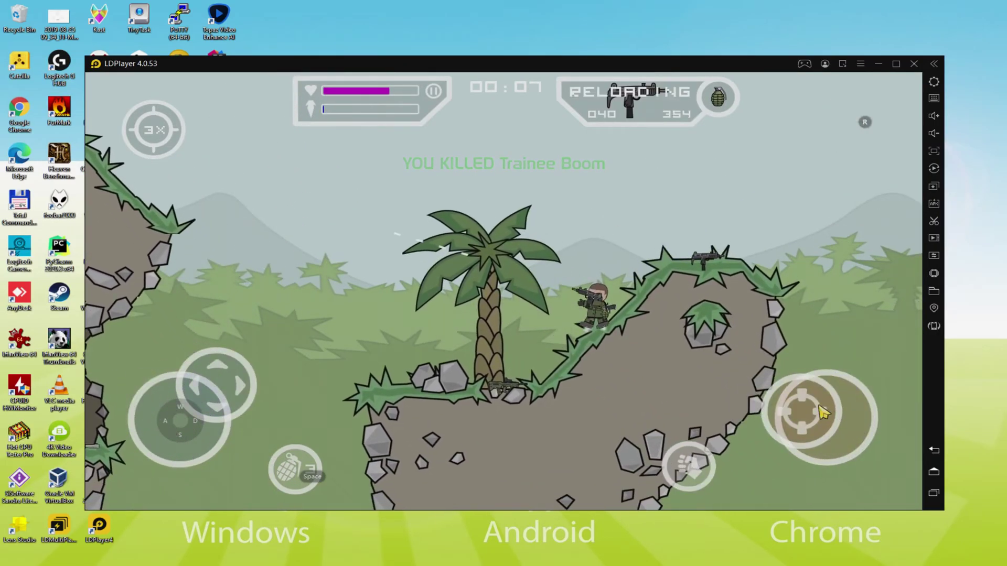
key(w)
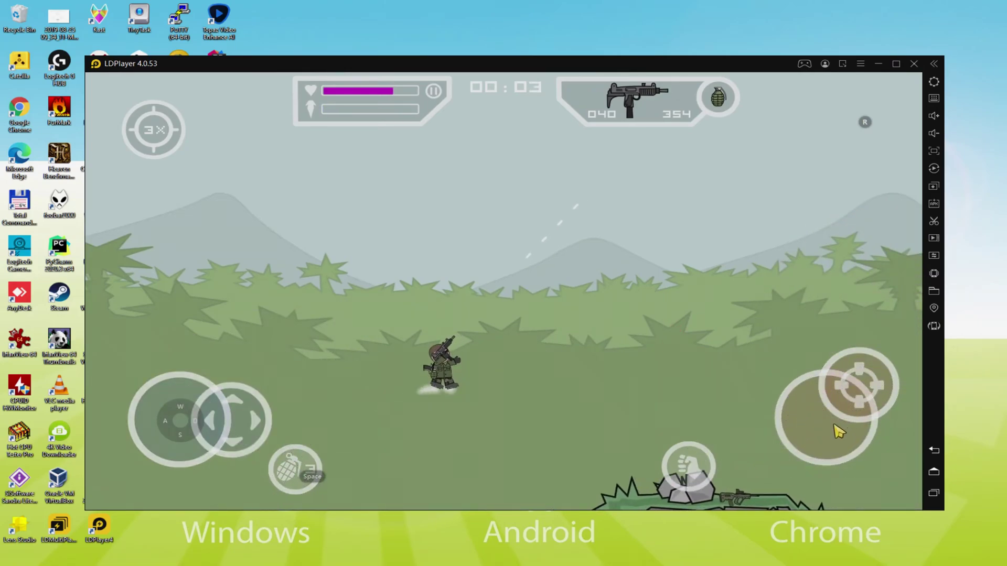
key(w)
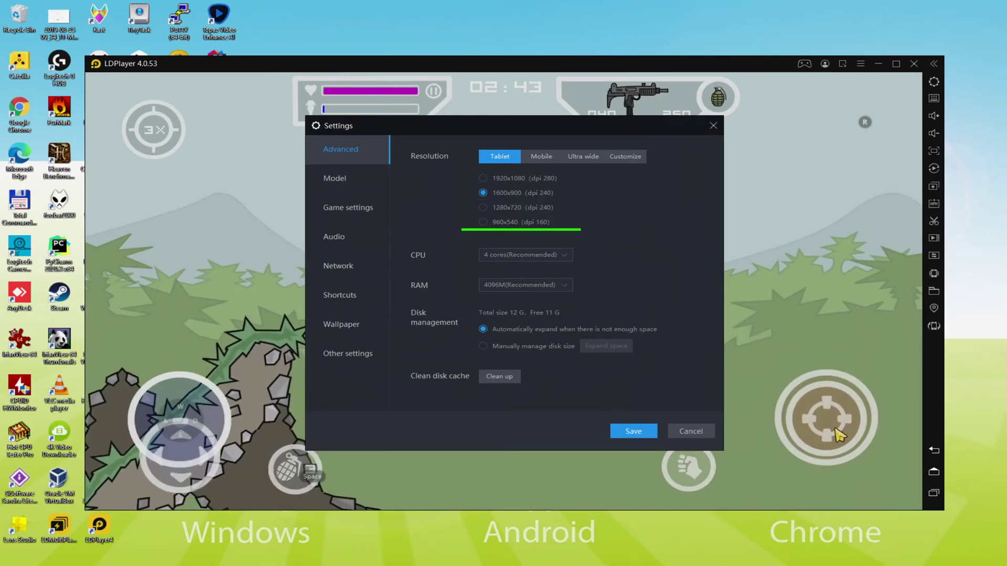
- Set the emulator's tablet resolution to 960x540 (dpi 160)
click(502, 220)
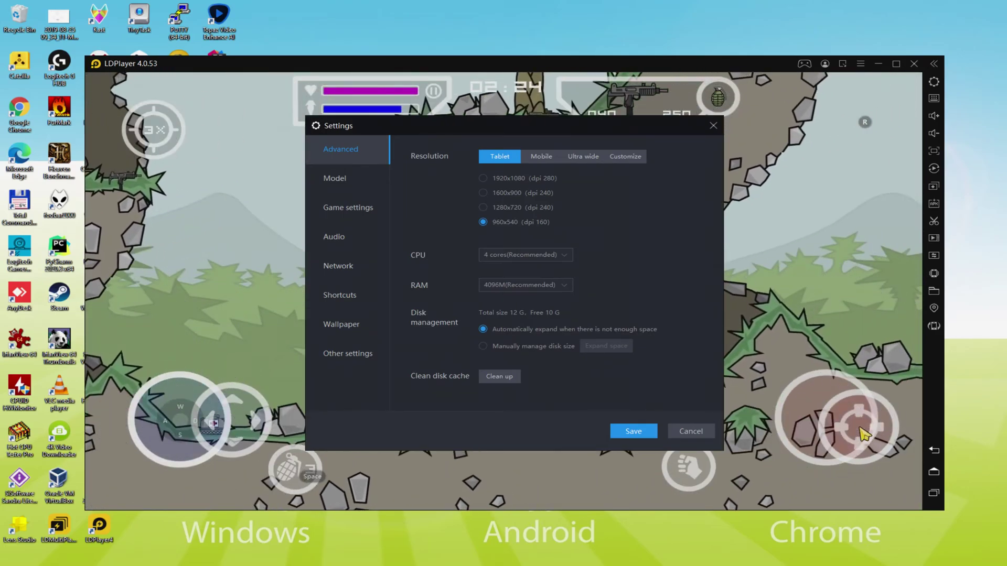
- Fight the opponent hovering above the palm tree with the submachine gun while dodging in the air
mouse_move(865, 377)
mouse_down()
mouse_move(841, 406)
mouse_move(561, 396)
mouse_move(544, 349)
mouse_move(562, 355)
mouse_up()
key(a)
key(w)
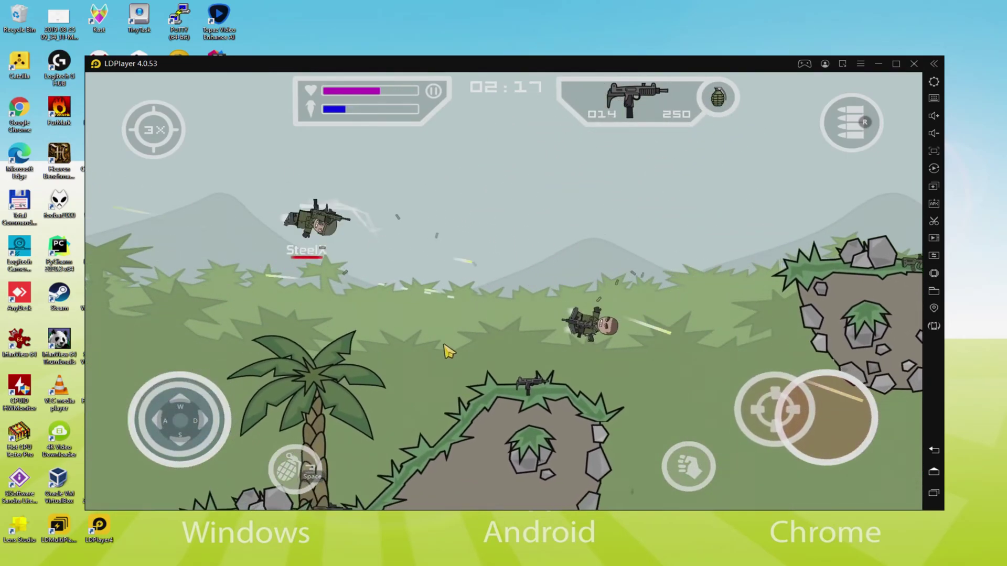
mouse_move(444, 345)
mouse_down()
mouse_move(448, 357)
mouse_move(434, 340)
mouse_move(447, 369)
mouse_move(481, 350)
mouse_up()
key(w)
key(a)
key(w)
key(d)
key(s)
key(a)
mouse_move(780, 418)
mouse_down()
mouse_move(658, 418)
mouse_move(666, 411)
mouse_up()
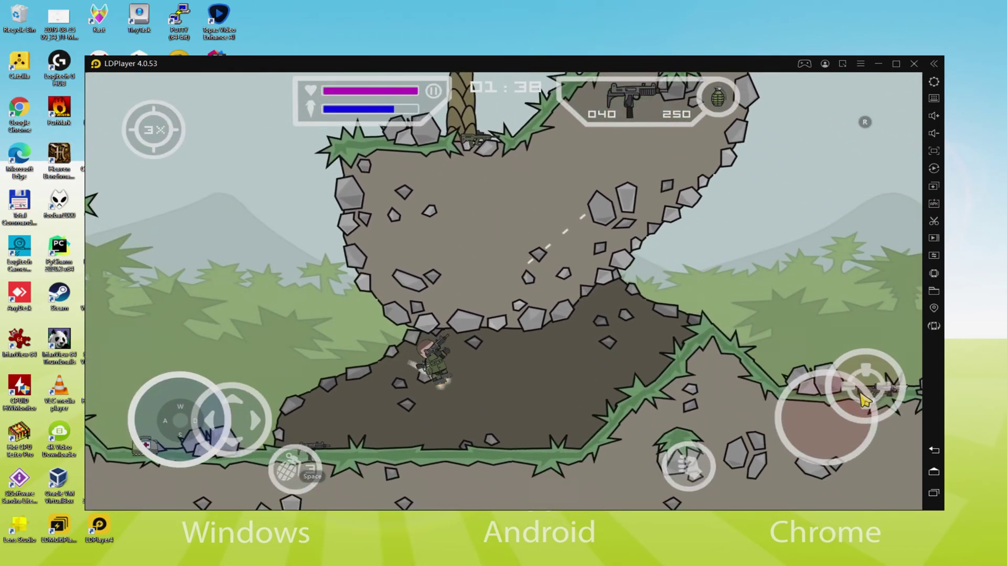
- Fly the soldier out of the cave toward the ledge with the medkit while aiming across the gap
key(w)
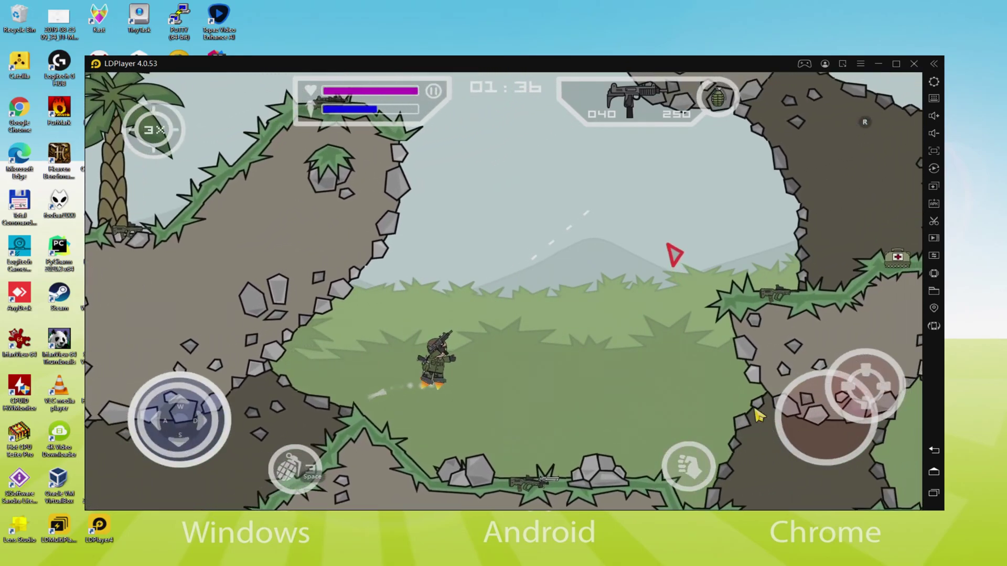
key(d)
mouse_move(820, 404)
mouse_down()
mouse_move(875, 325)
mouse_move(919, 305)
mouse_up()
key(d)
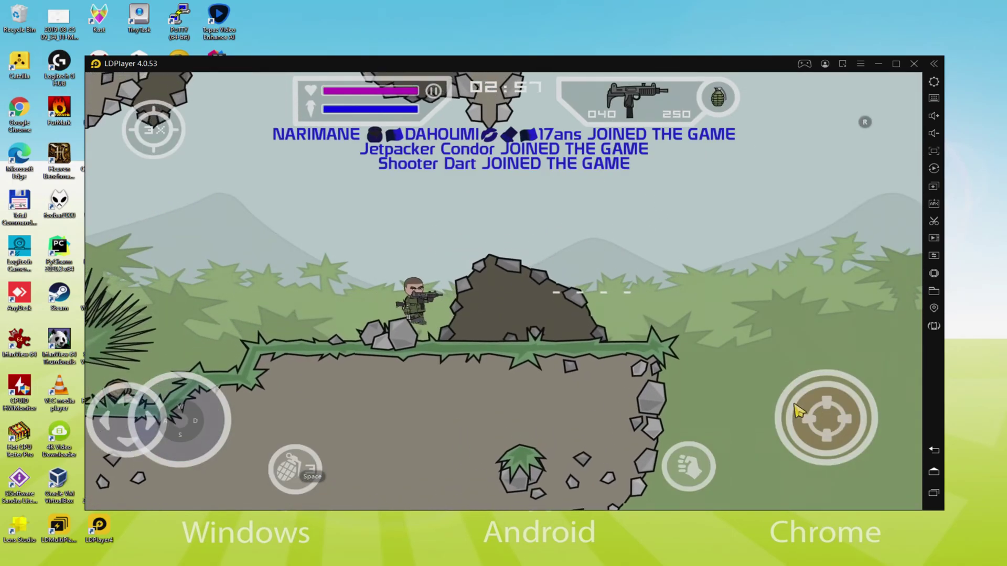
- Move the soldier from the boulder plateau down past the spiky palm while firing the submachine gun
key(a)
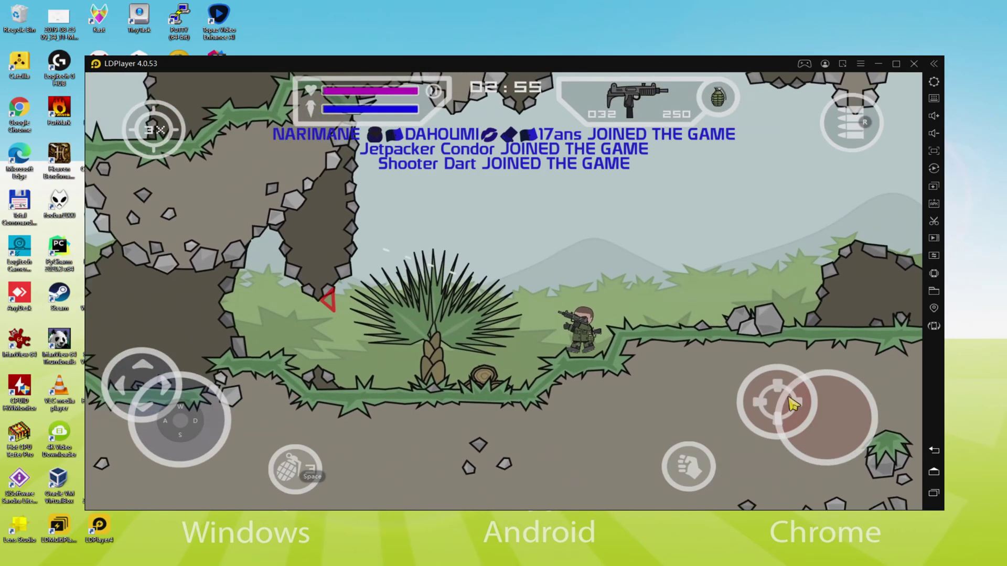
mouse_move(710, 402)
mouse_down()
mouse_move(658, 382)
mouse_move(669, 382)
mouse_up()
key(a)
key(w)
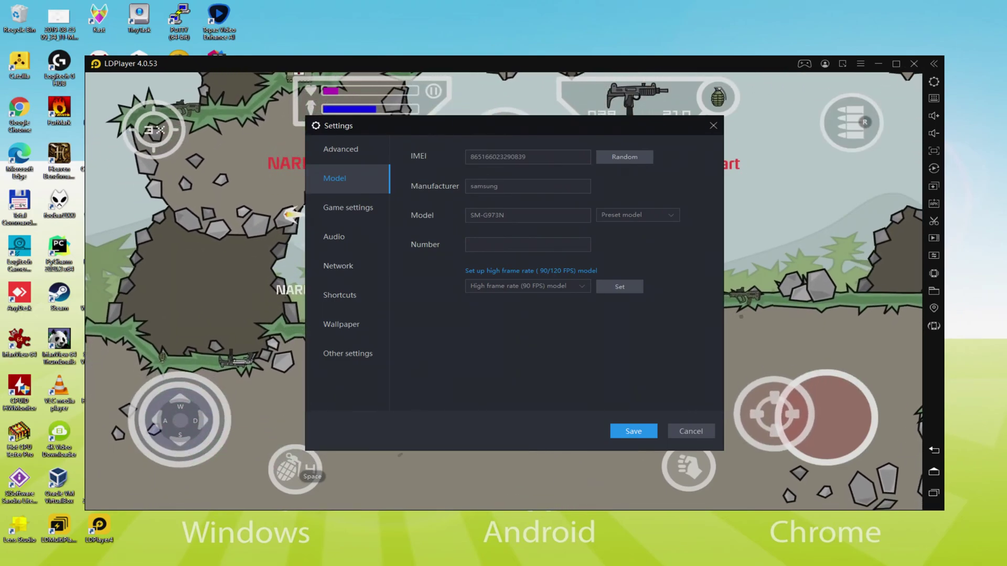
- Close the emulator settings and move the soldier from the dark mound back across the plateau while aiming
key(Escape)
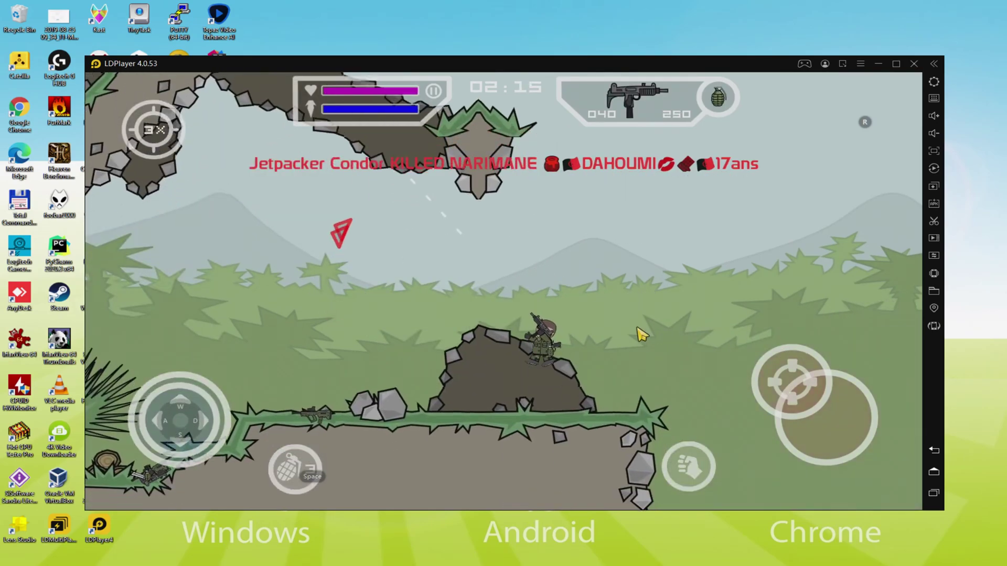
key(a)
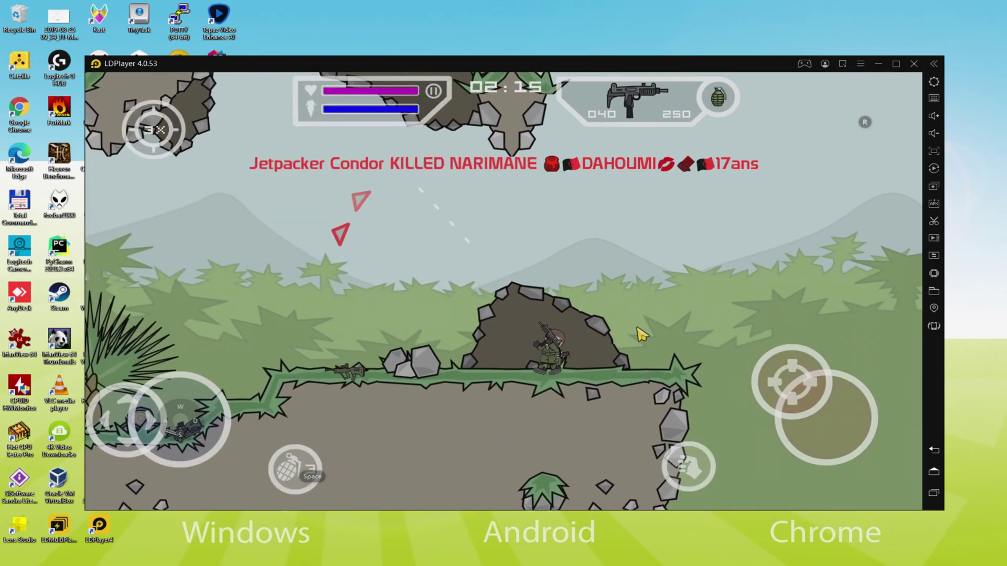
key(w)
mouse_move(806, 394)
mouse_down()
mouse_move(774, 403)
mouse_move(760, 352)
mouse_move(758, 382)
mouse_move(789, 344)
mouse_move(920, 376)
mouse_move(920, 401)
mouse_move(860, 388)
mouse_move(881, 420)
mouse_move(873, 440)
mouse_move(877, 429)
mouse_up()
key(w)
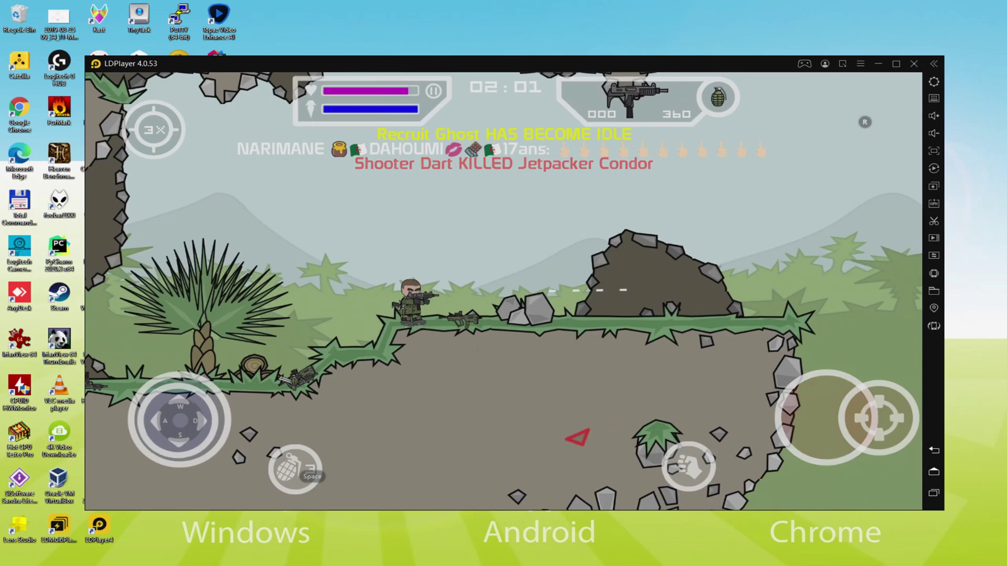
- Fly the soldier past the spiky palm toward the rock pillar and reload the submachine gun
key(a)
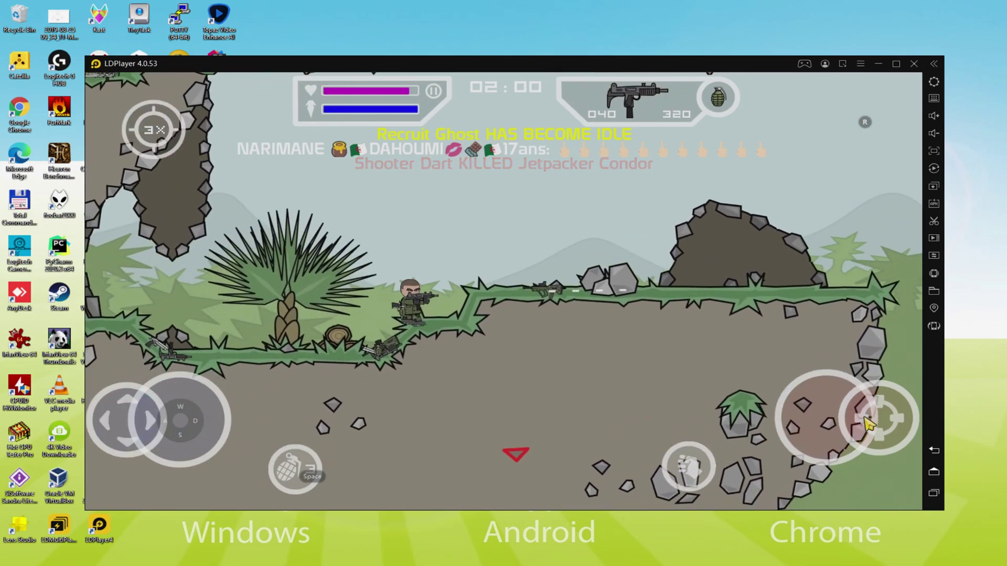
key(w)
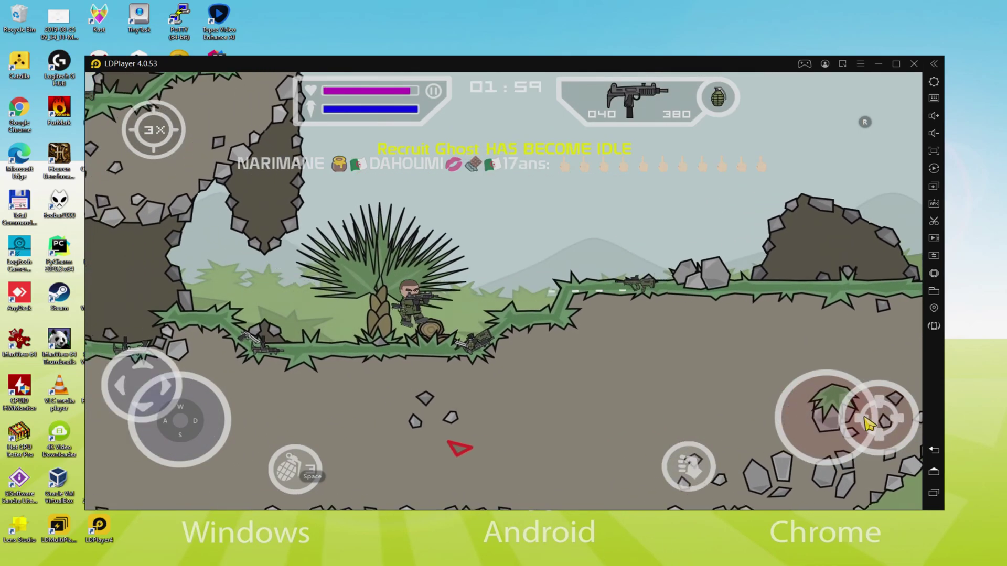
mouse_move(884, 412)
mouse_down()
mouse_move(585, 371)
mouse_move(578, 360)
mouse_up()
key(w)
key(r)
key(a)
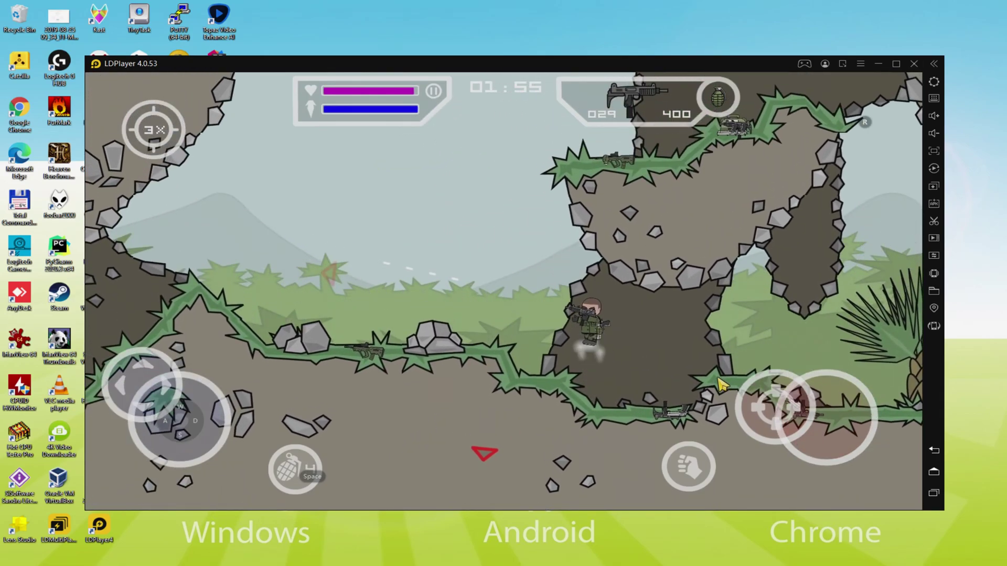
- Enter the cave, throw a grenade at Shooter Dart and kill him with the submachine gun
key(a)
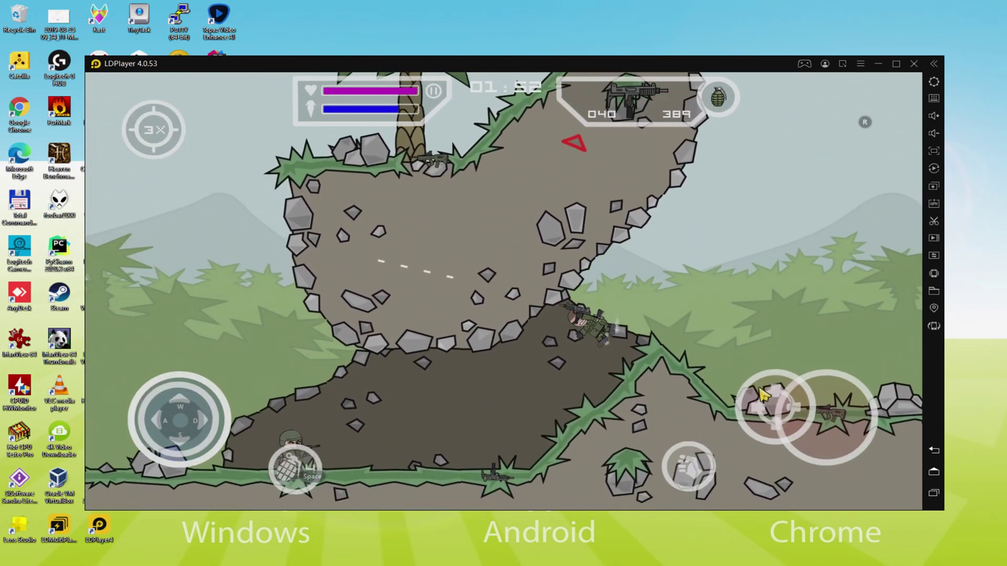
key(space)
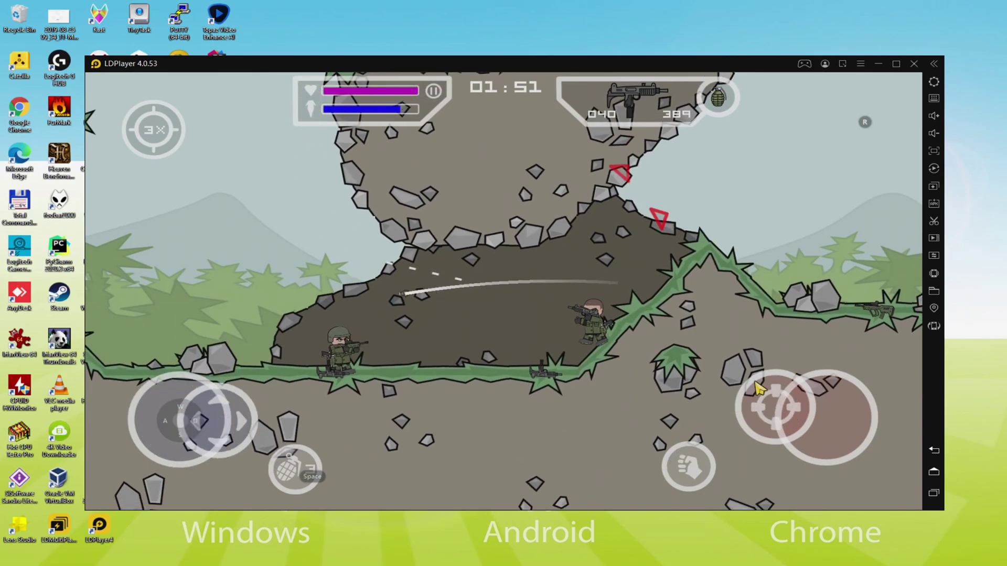
key(w)
key(d)
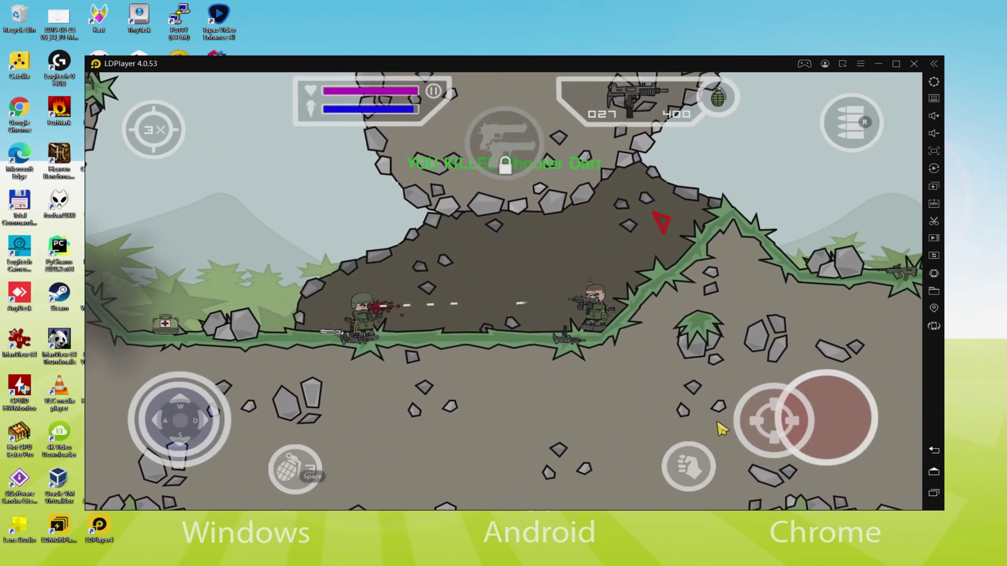